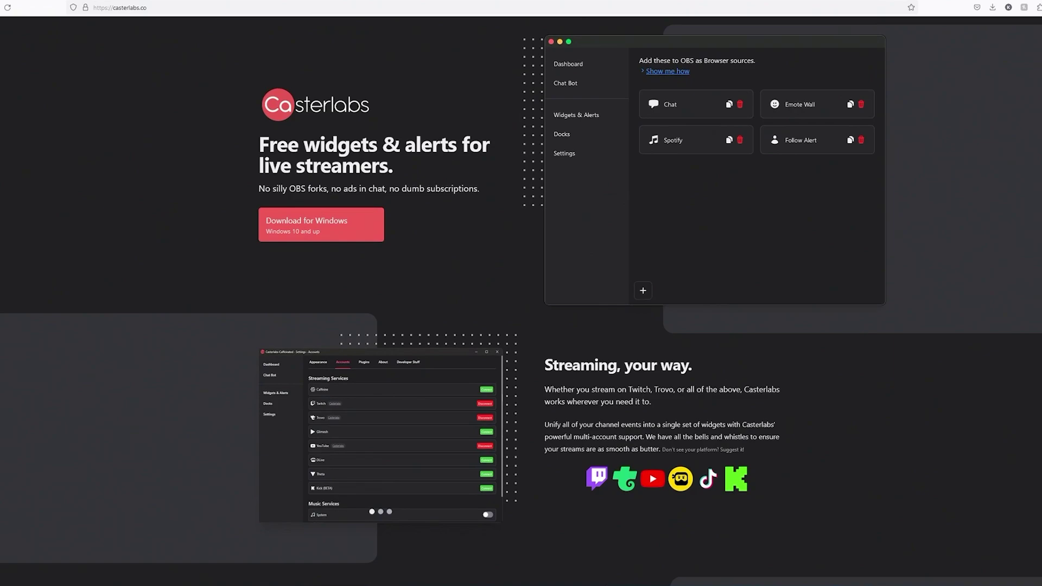
# Step: Look through the Casterlabs homepage, including its supported platforms, streamer testimonials and feature list
pyautogui.scroll(-3, 521, 298)
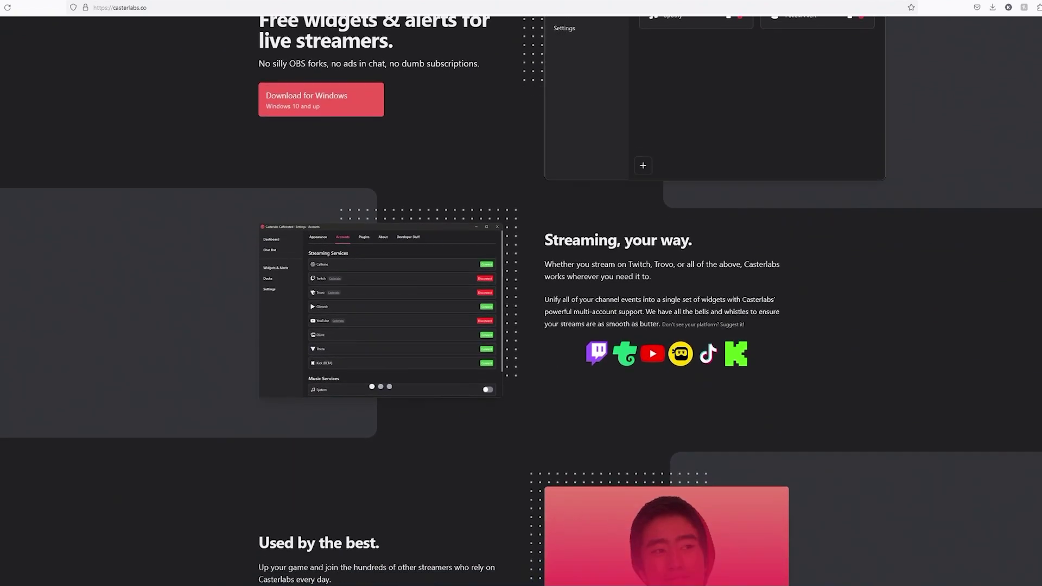
pyautogui.scroll(-3, 521, 299)
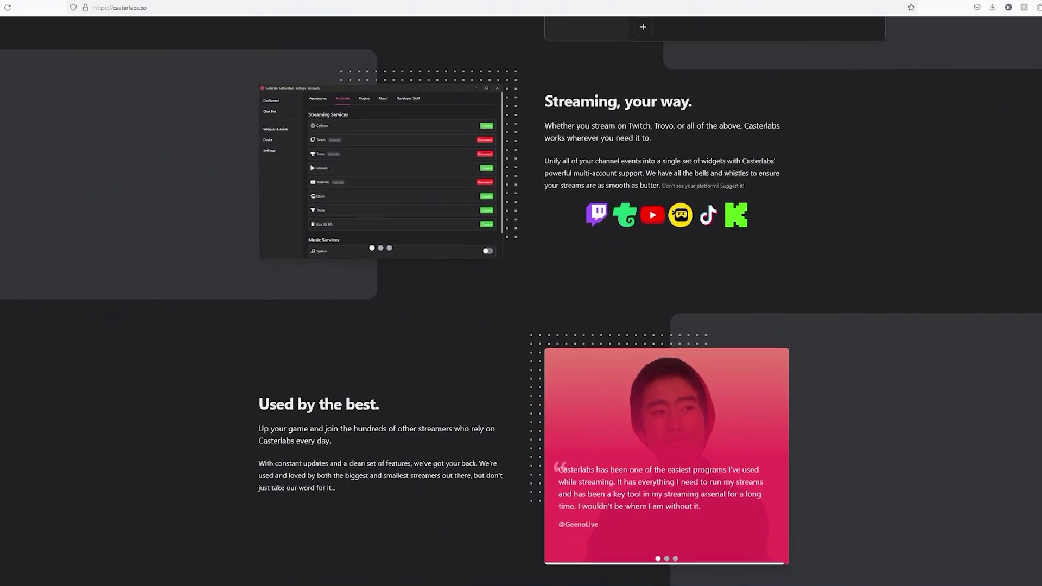
pyautogui.scroll(-3, 521, 299)
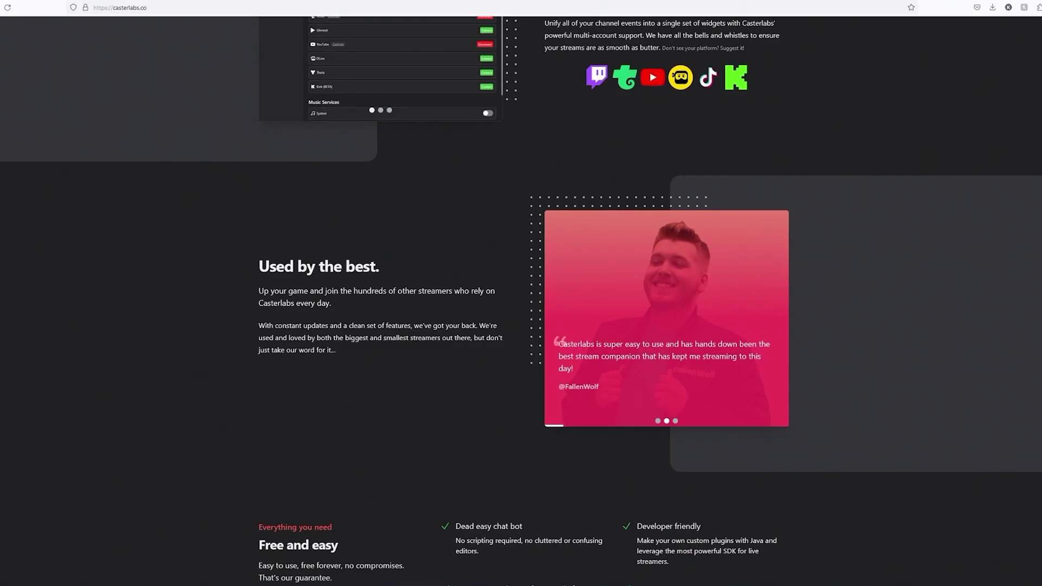
pyautogui.scroll(-1, 521, 298)
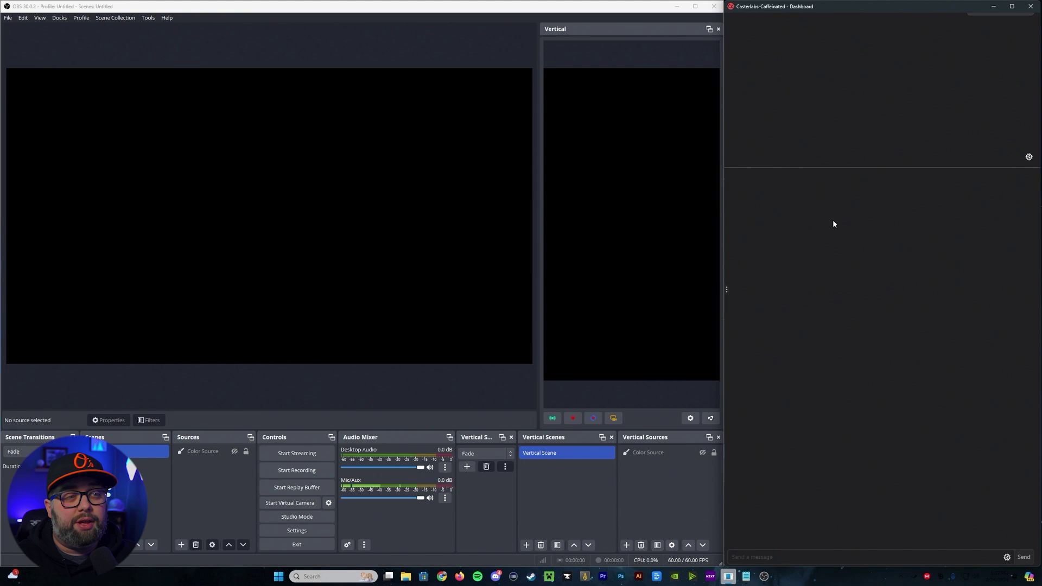
# Step: Examine the Casterlabs-Caffeinated settings for appearance, accounts, plugins, version information, Streamlabs Alerts and Ko-fi integration
pyautogui.click(728, 292)
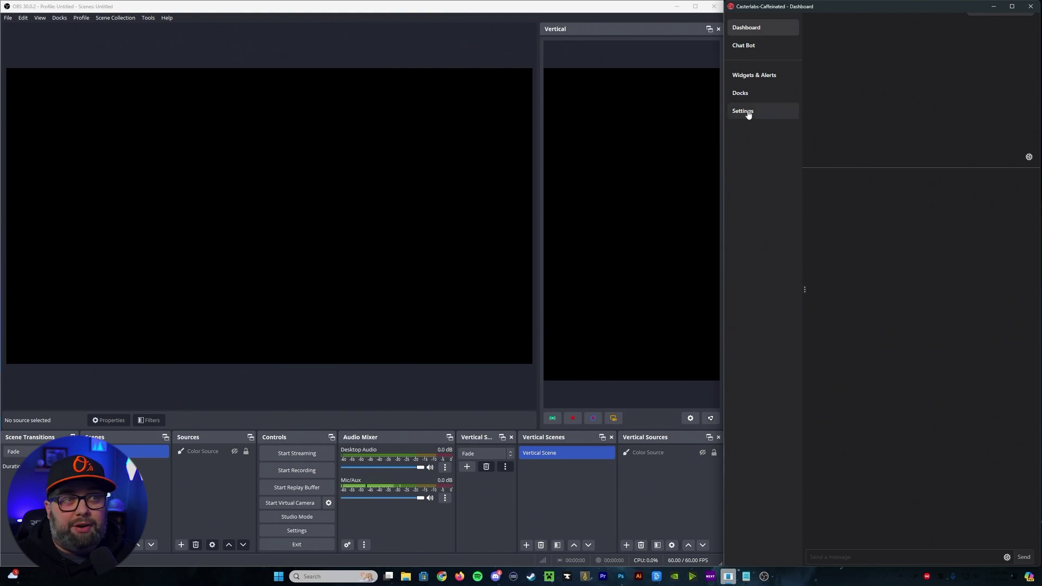
pyautogui.click(747, 112)
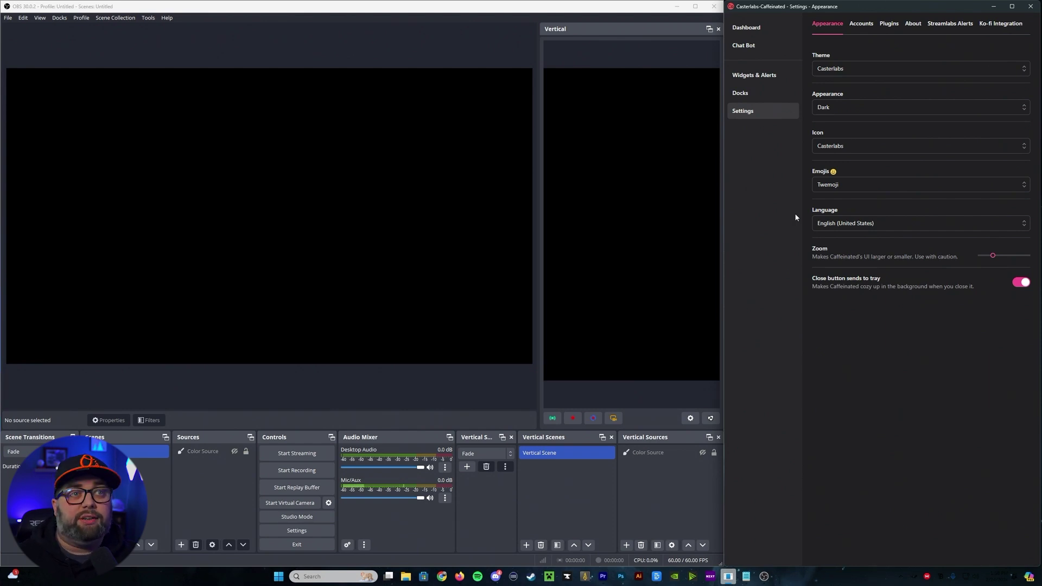
pyautogui.click(861, 24)
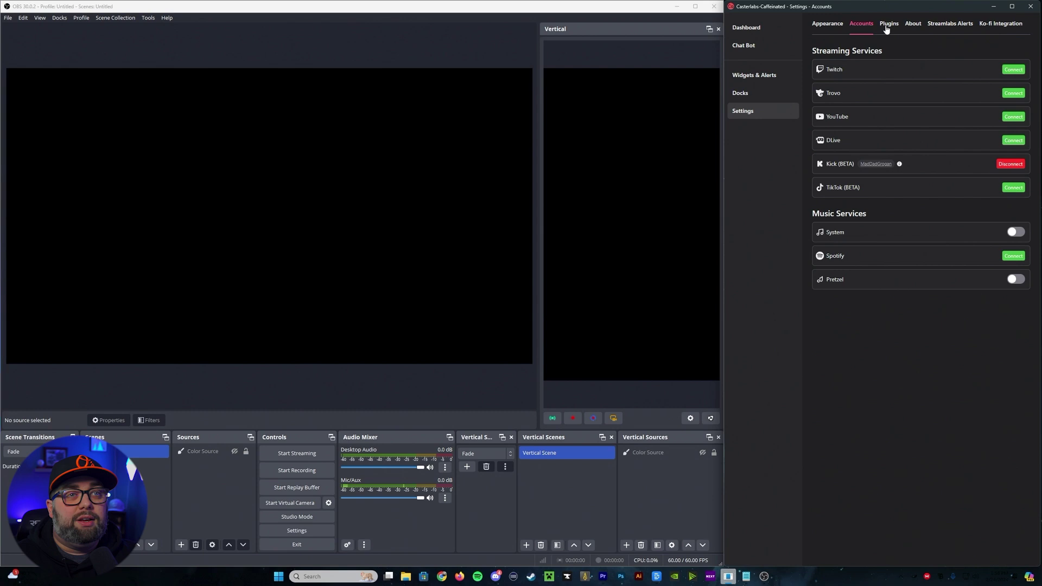
pyautogui.click(889, 27)
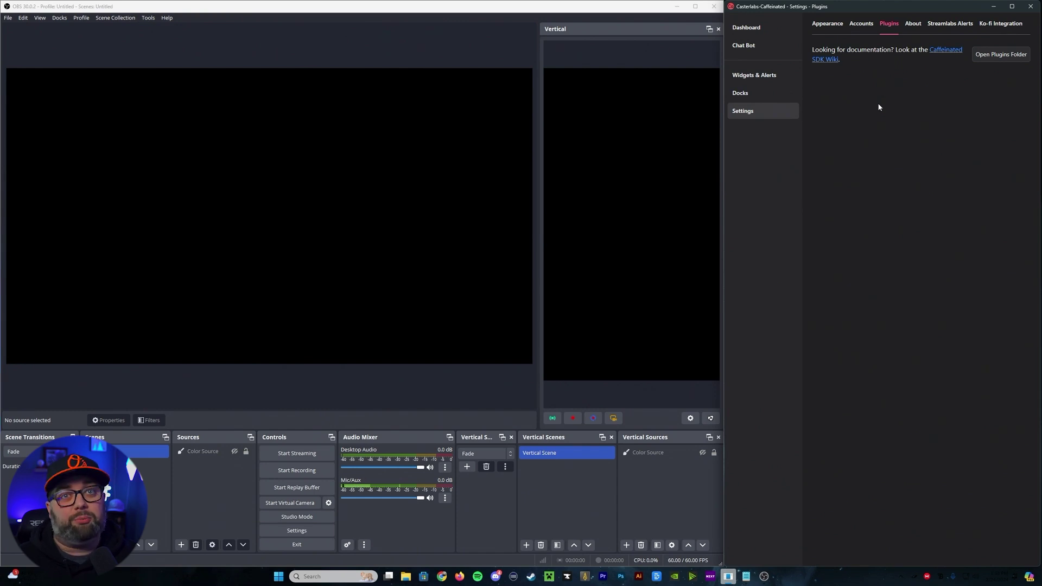
pyautogui.click(920, 27)
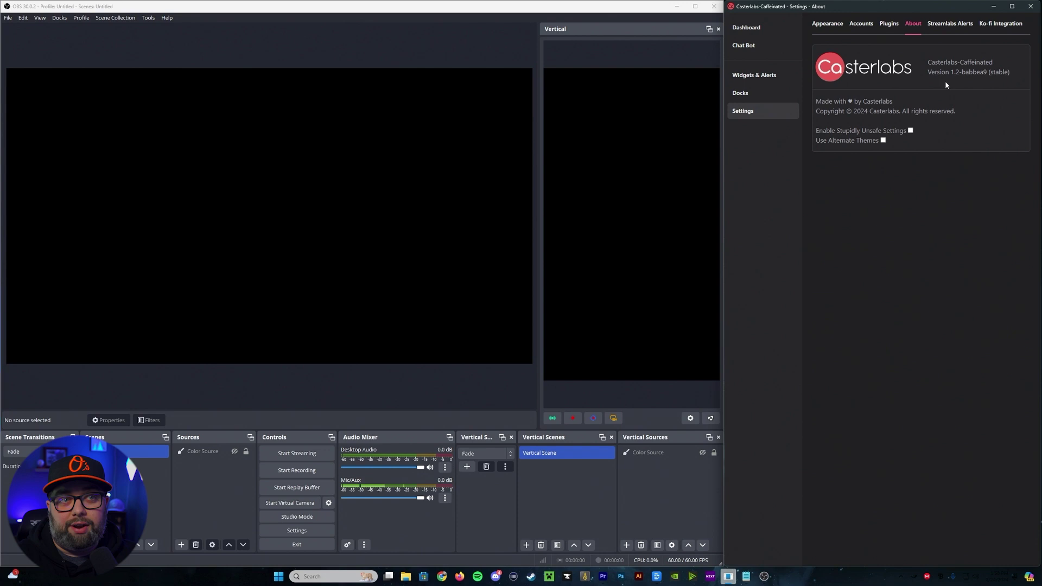
pyautogui.click(949, 25)
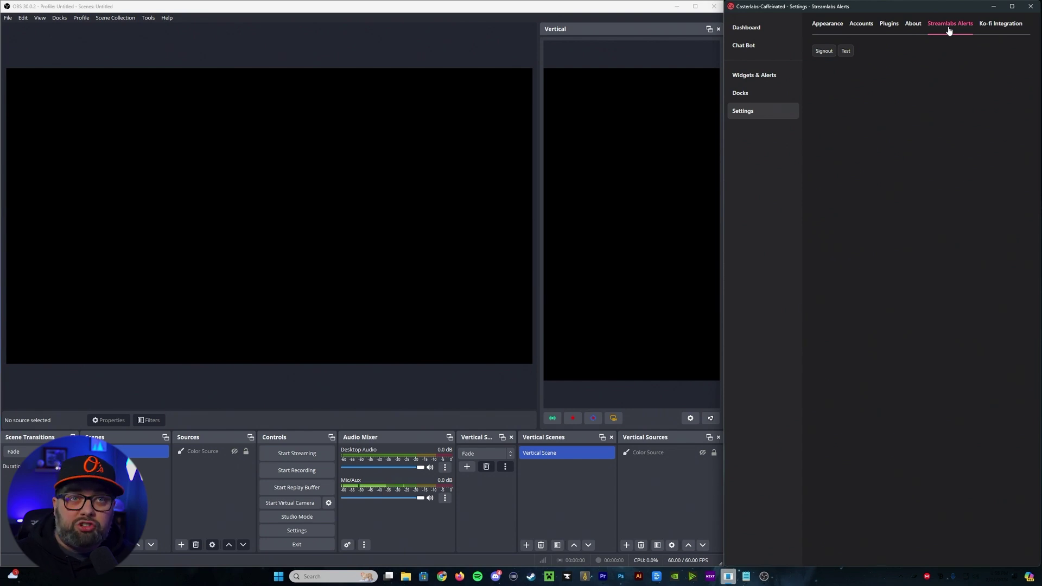
pyautogui.click(998, 26)
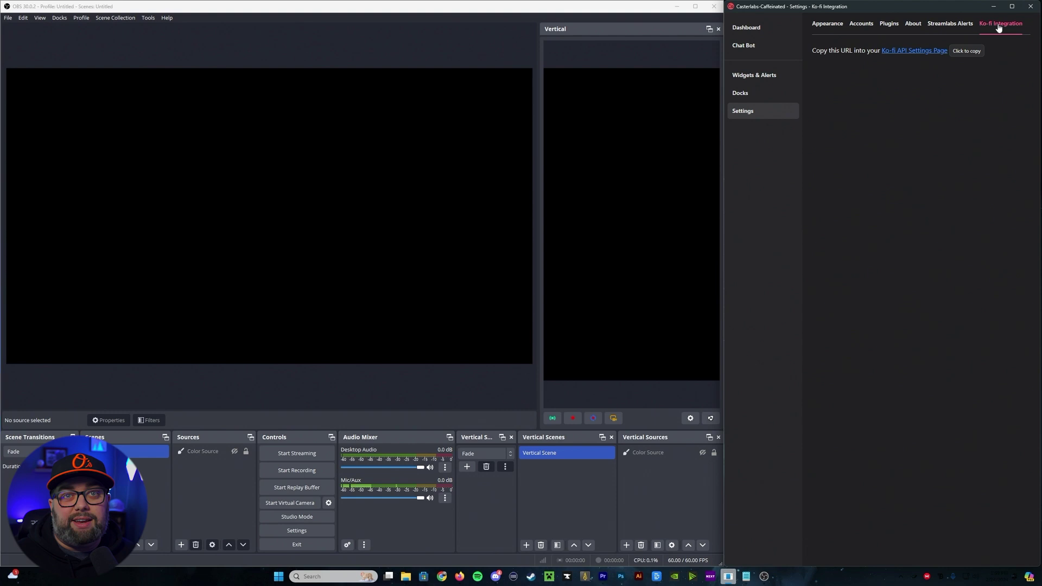
pyautogui.click(758, 111)
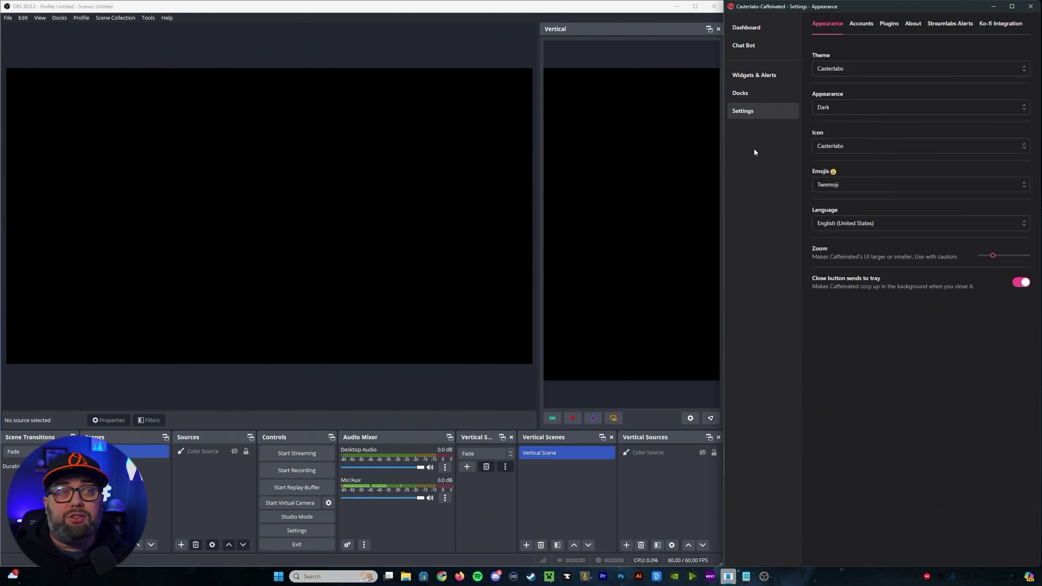
# Step: Unlock the dashboard layout for editing and choose Activity Feed as the content of the upper pane
pyautogui.click(759, 28)
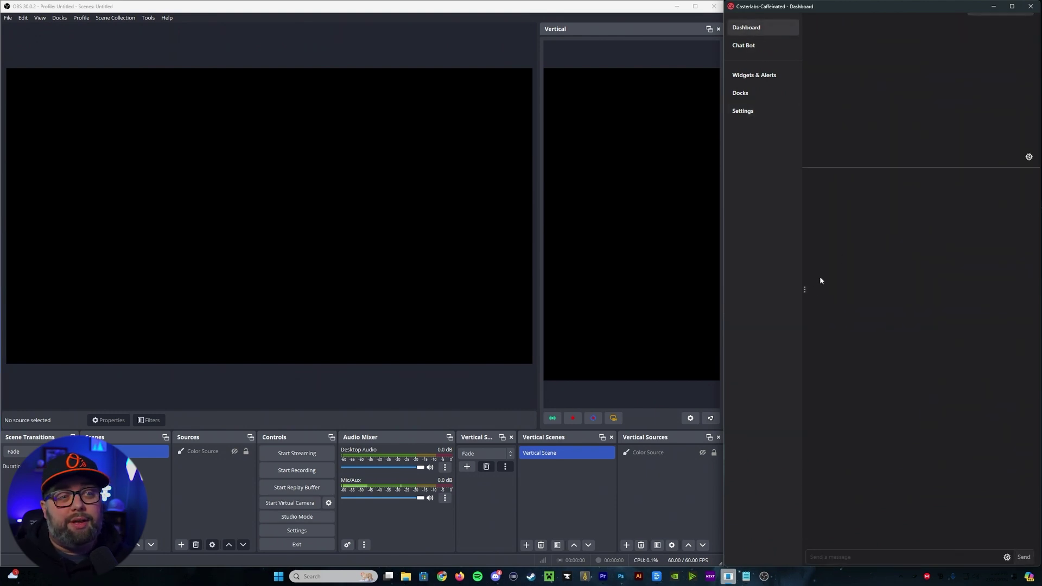
pyautogui.click(806, 292)
pyautogui.moveTo(1025, 23)
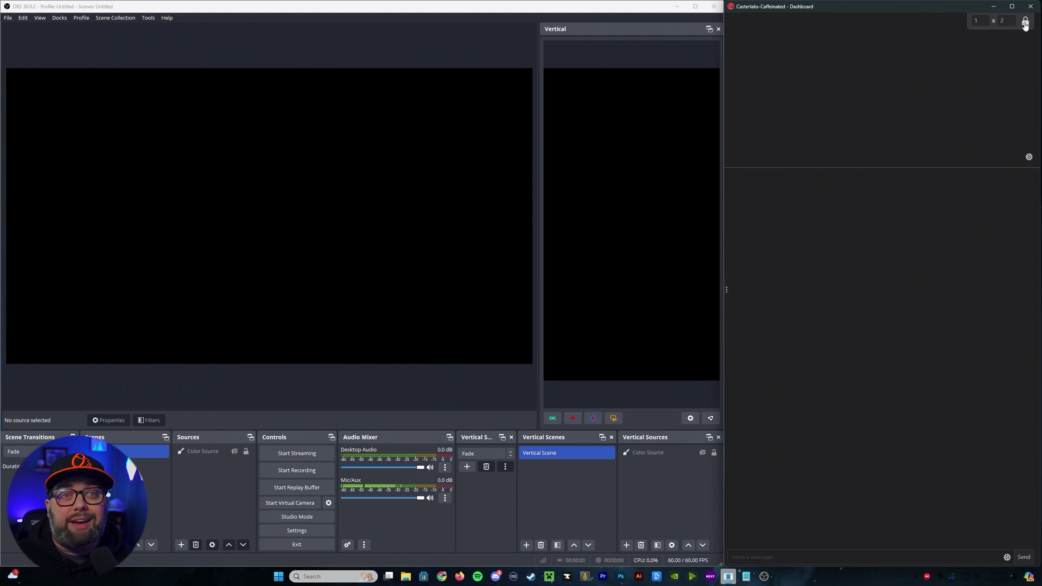
pyautogui.click(1025, 23)
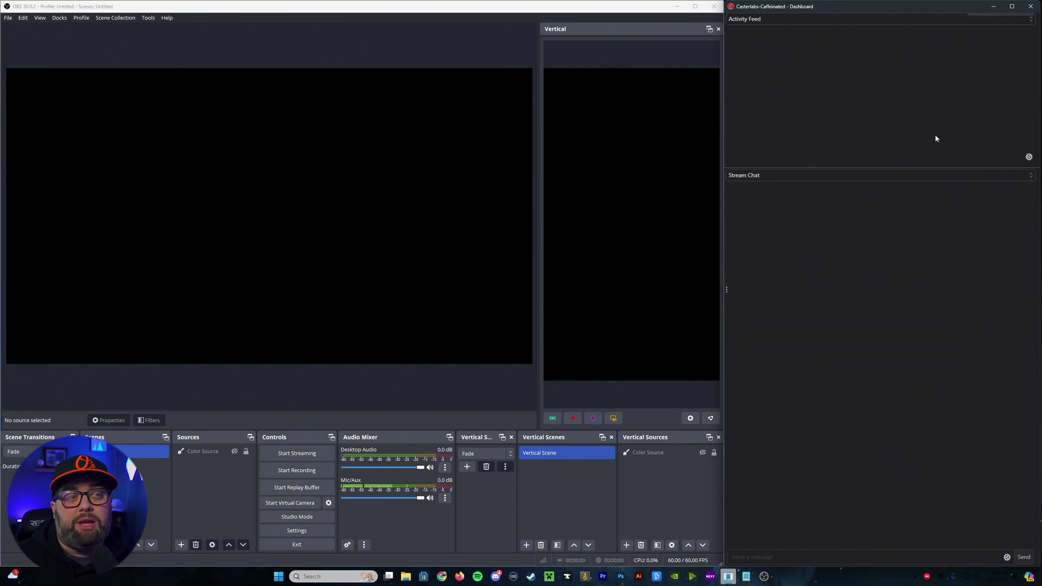
pyautogui.click(919, 21)
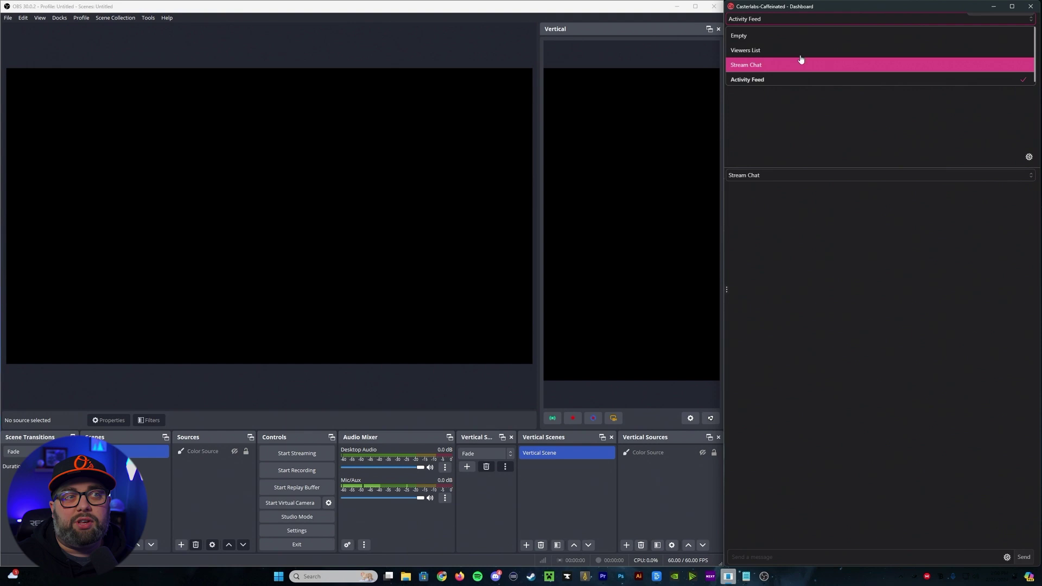
pyautogui.click(762, 81)
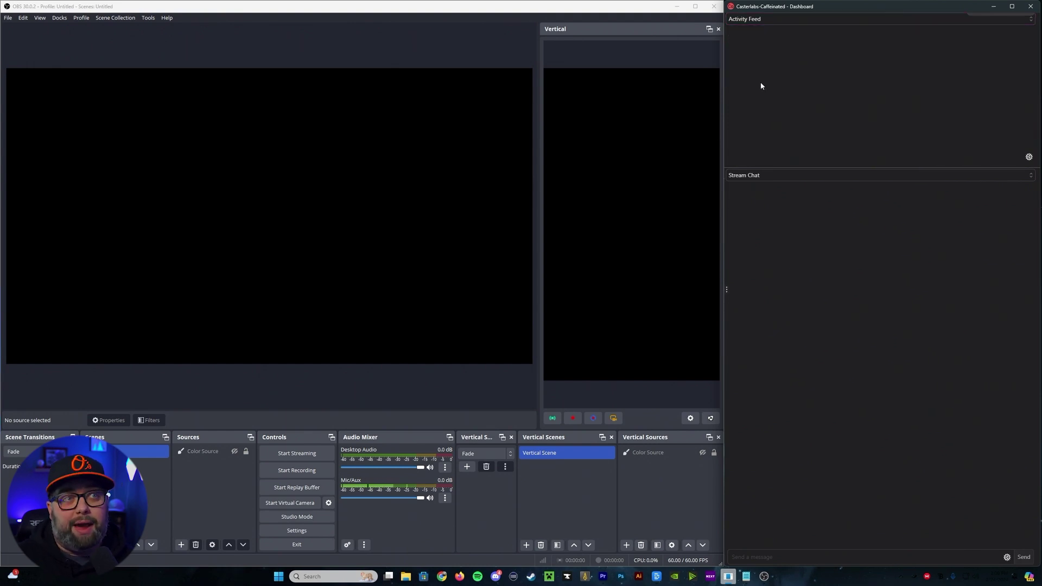
# Step: Examine the display preferences of the activity feed and the stream chat, including the options for coloring users
pyautogui.click(1029, 157)
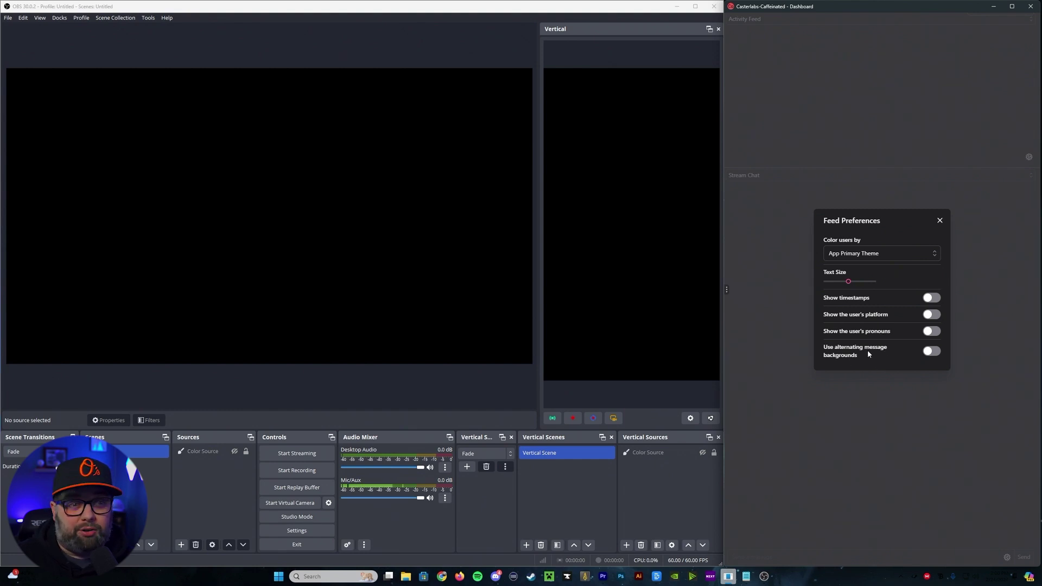
pyautogui.click(940, 220)
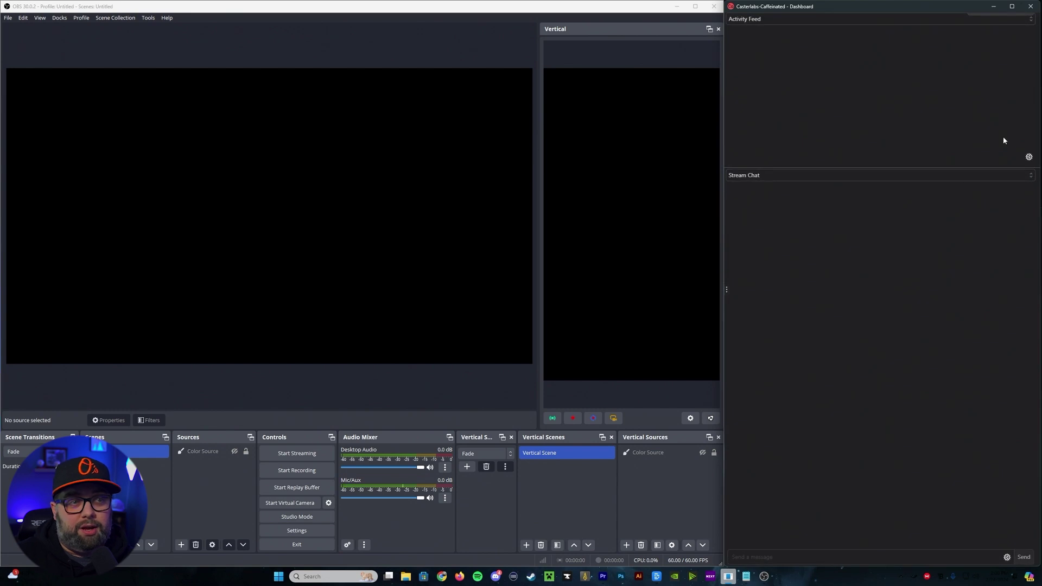
pyautogui.click(1007, 558)
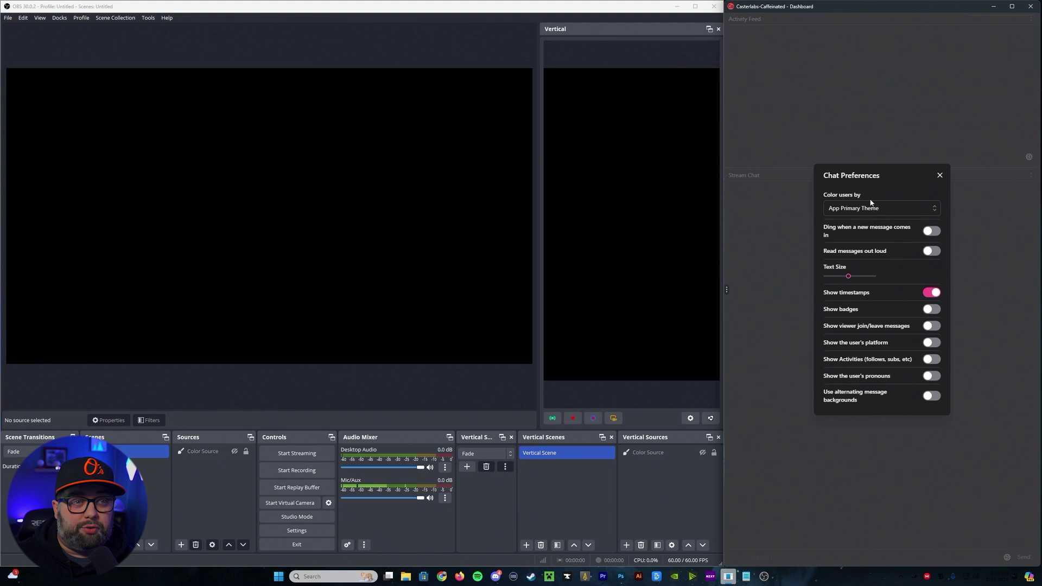
pyautogui.click(888, 214)
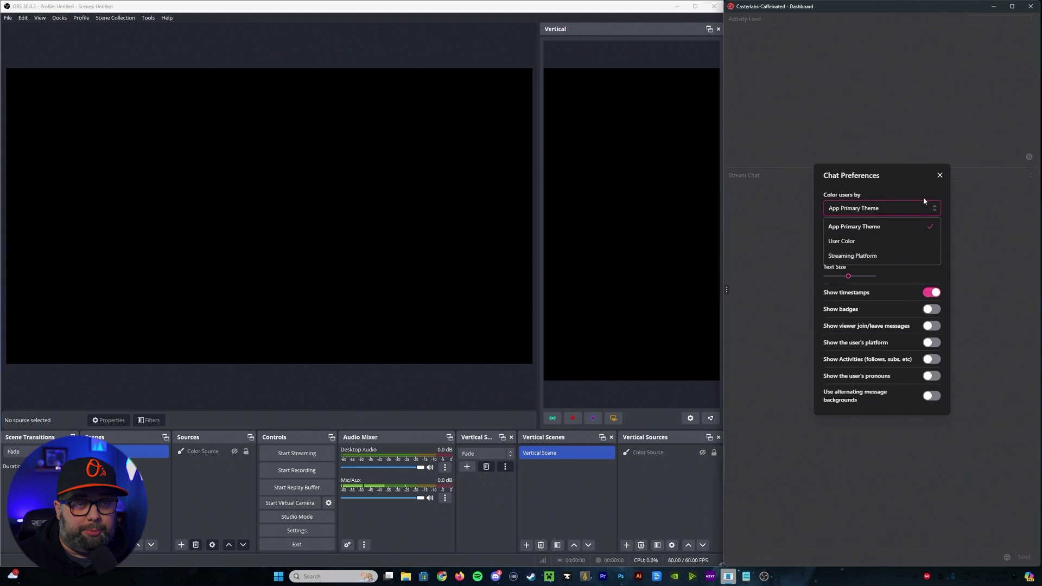
pyautogui.click(916, 183)
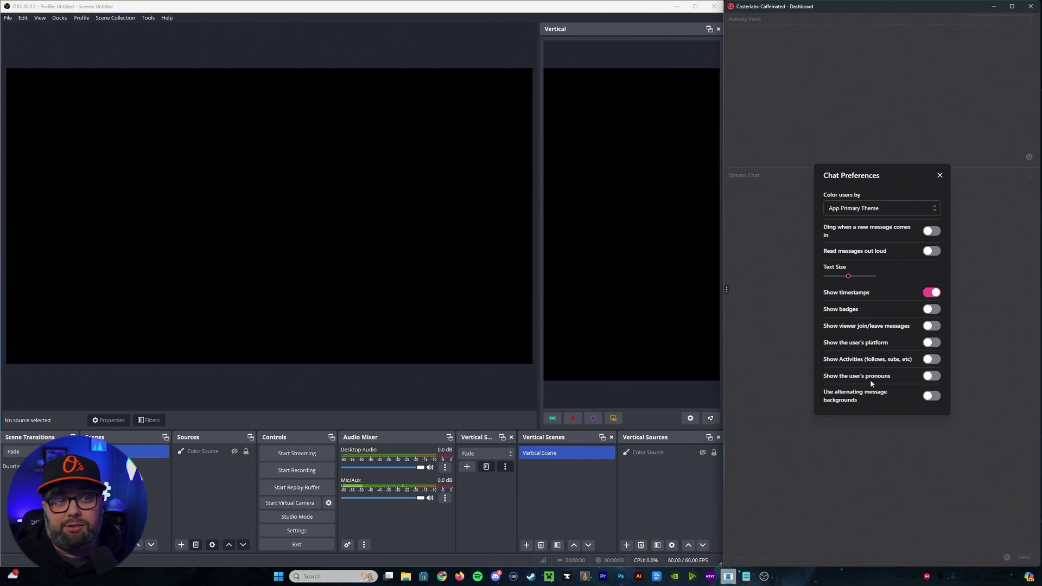
pyautogui.click(940, 174)
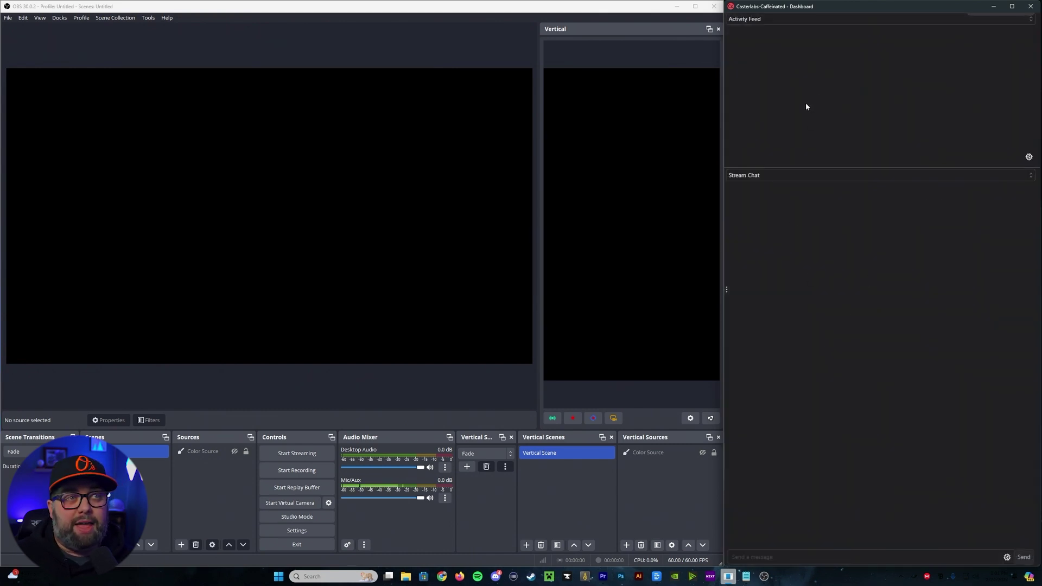
# Step: Try out a new chat bot command with its default settings, then delete it
pyautogui.click(727, 291)
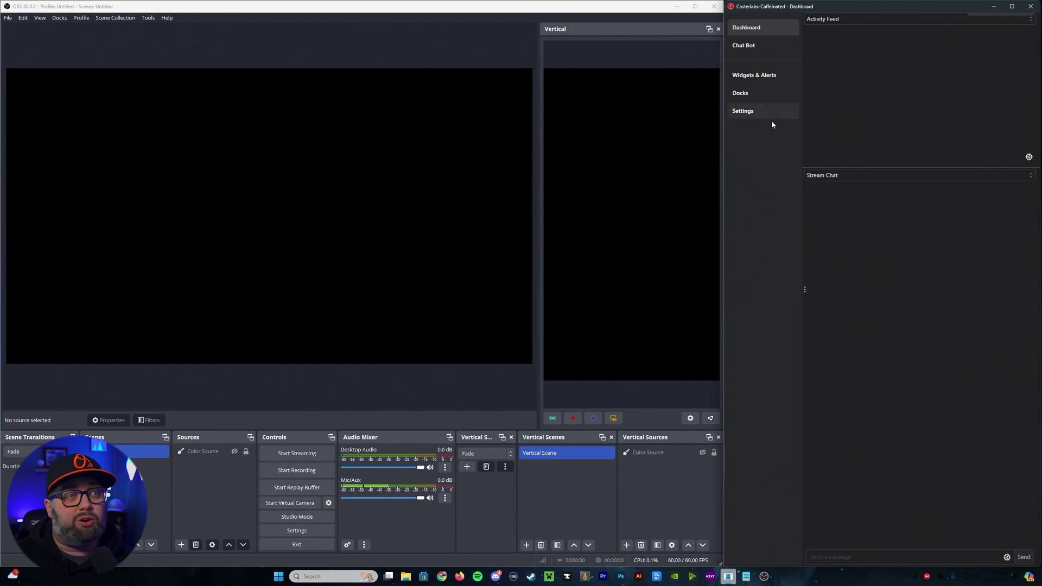
pyautogui.click(760, 55)
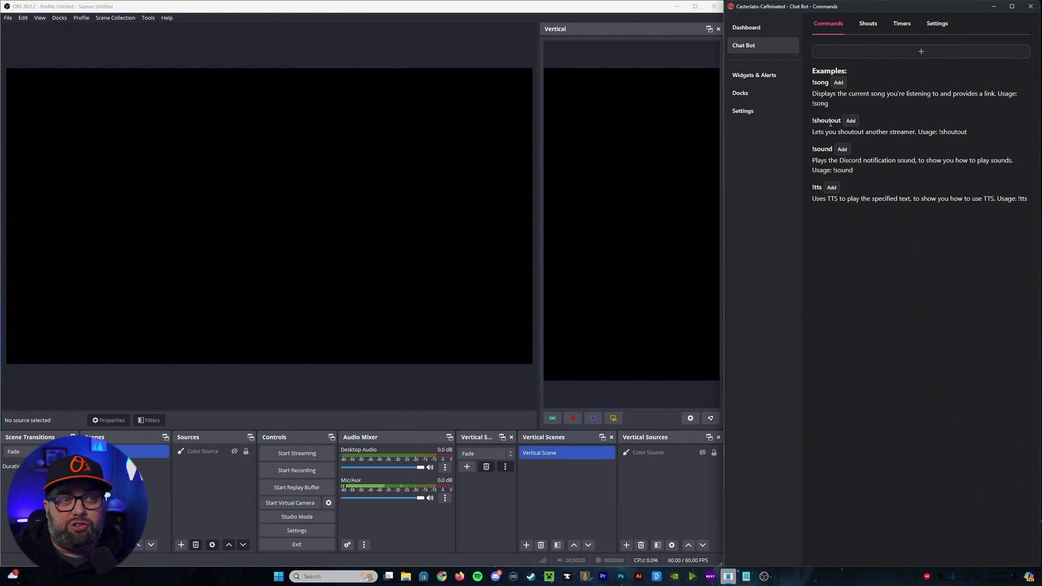
pyautogui.click(880, 53)
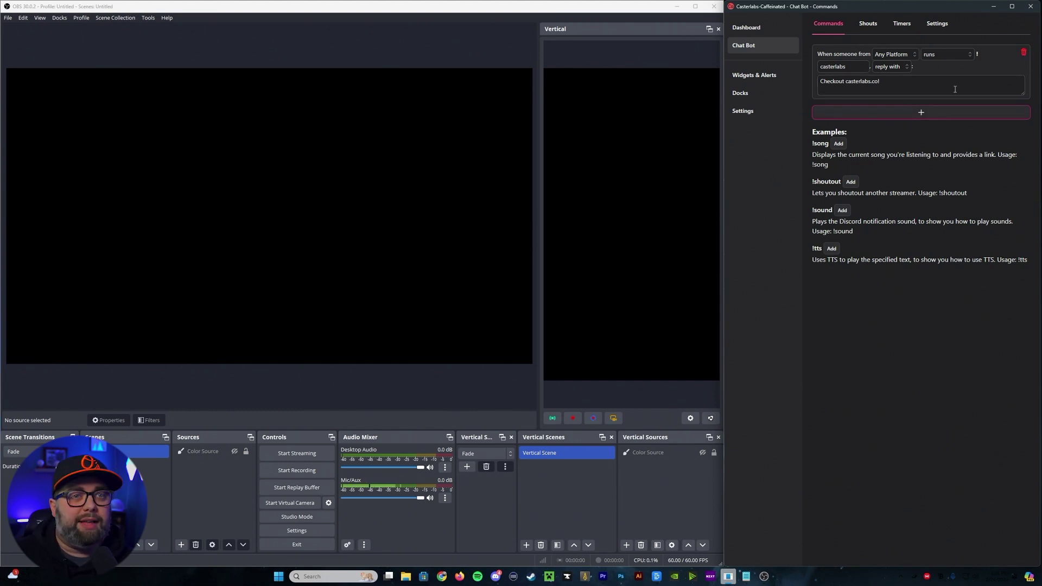
pyautogui.click(1024, 53)
# Step: Add a chat bot shout for follows from any platform and check its available events and response actions
pyautogui.click(868, 23)
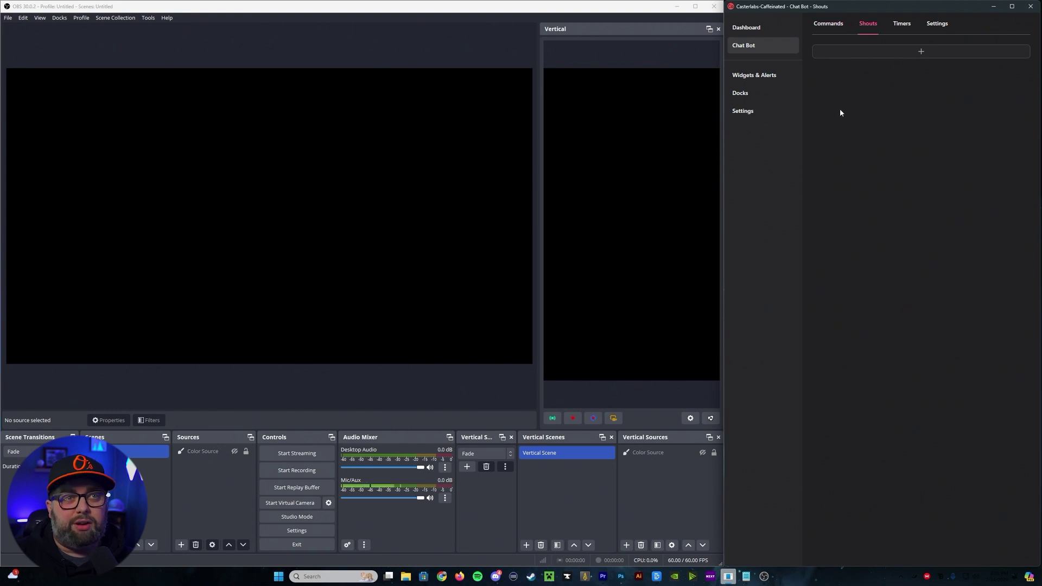
pyautogui.click(899, 53)
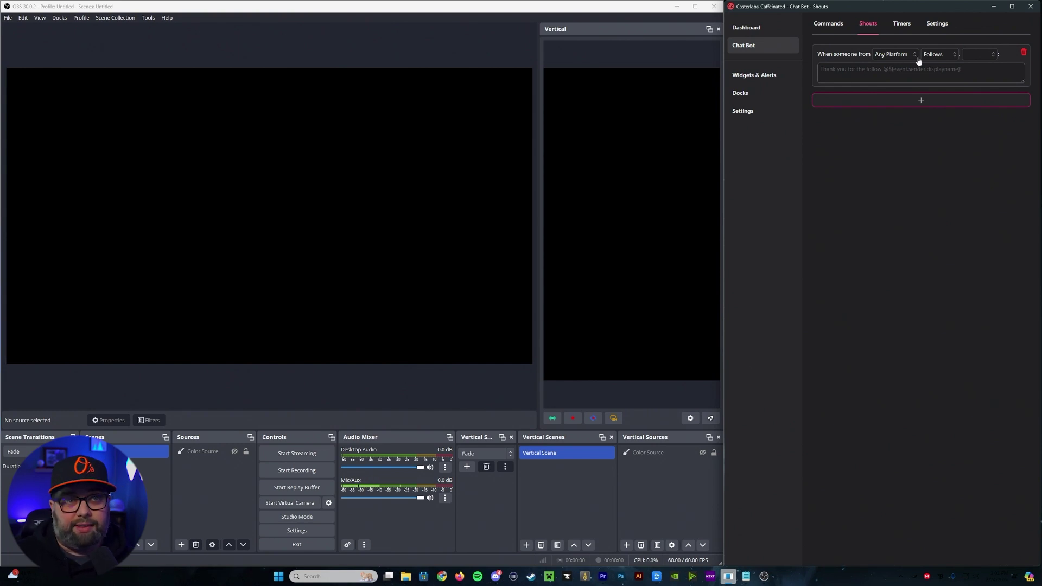
pyautogui.click(944, 57)
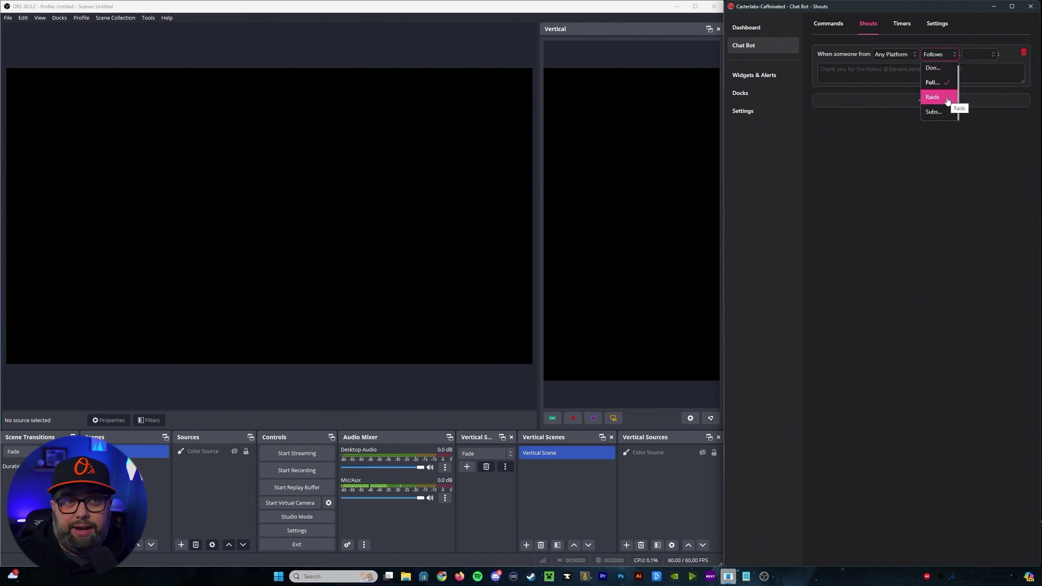
pyautogui.click(964, 168)
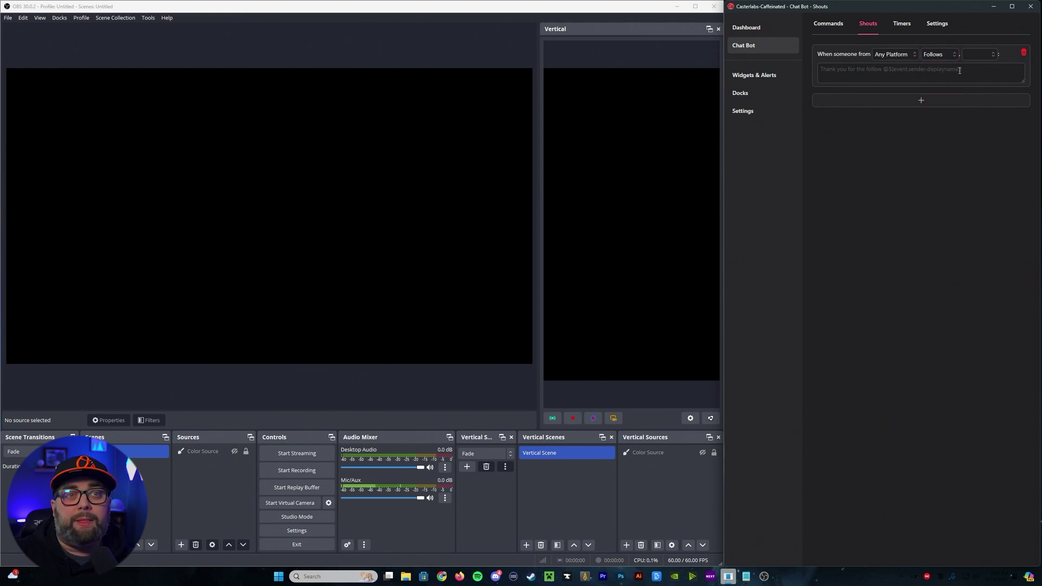
pyautogui.click(984, 54)
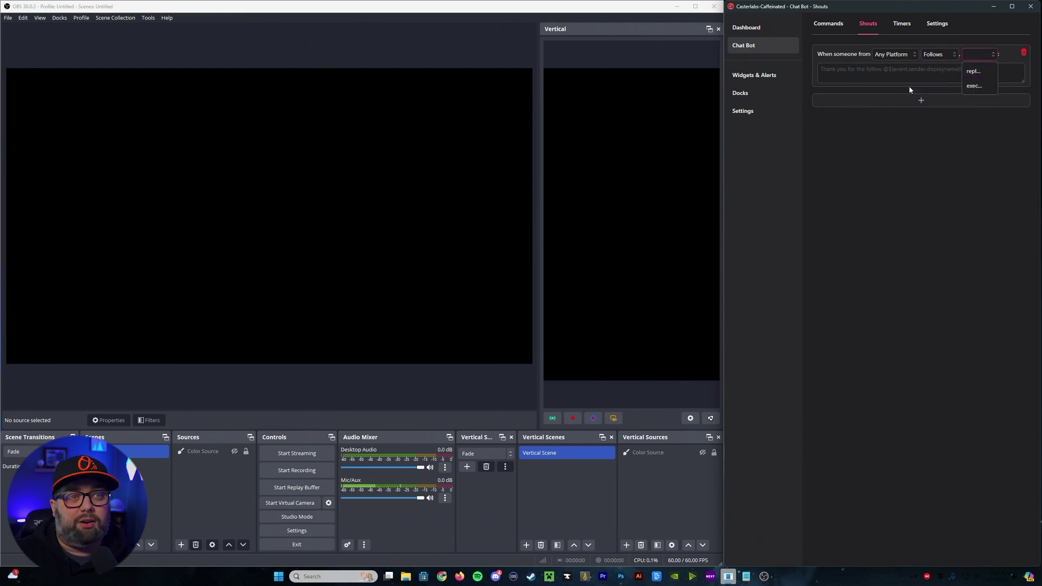
pyautogui.click(867, 74)
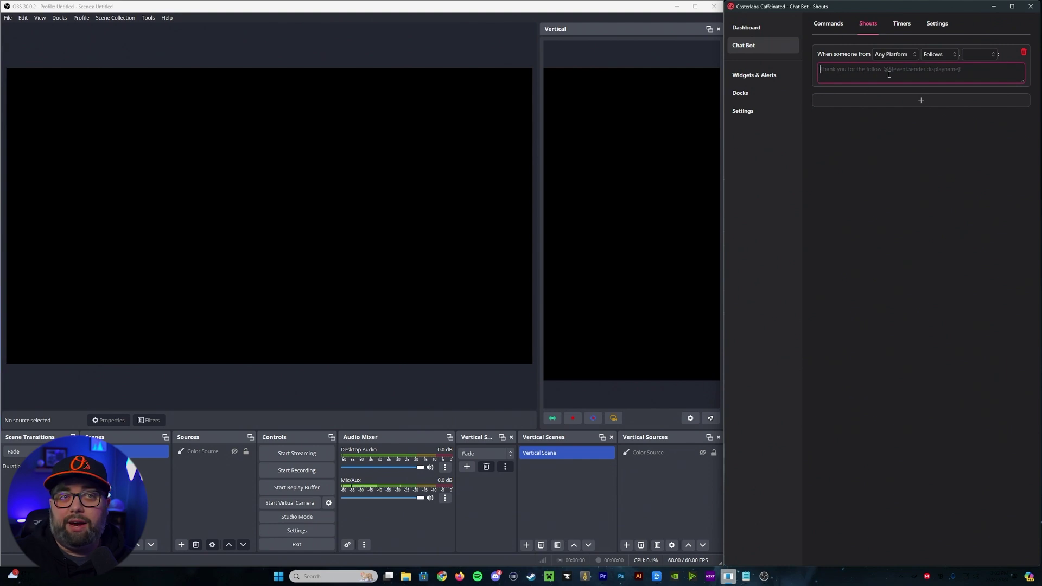
# Step: Examine the chat bot's timed message setup and its options for hiding commands and accounts from chat
pyautogui.click(910, 34)
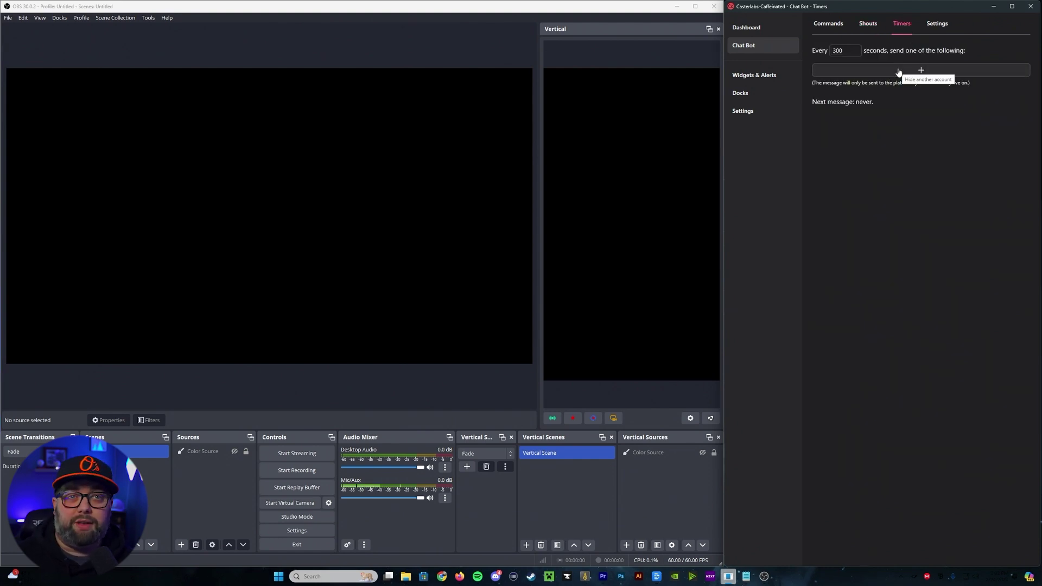
pyautogui.click(935, 34)
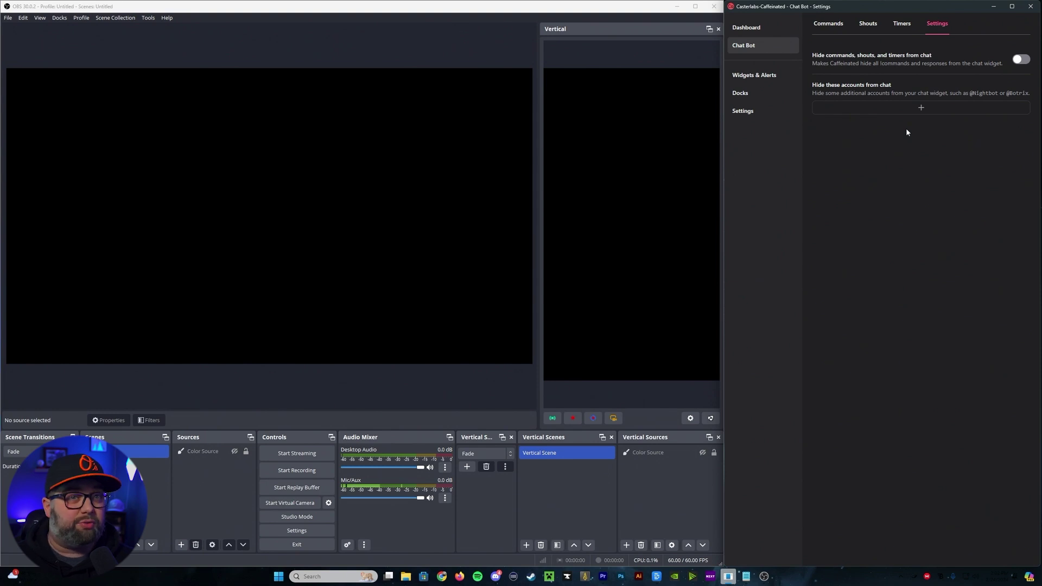
pyautogui.click(766, 47)
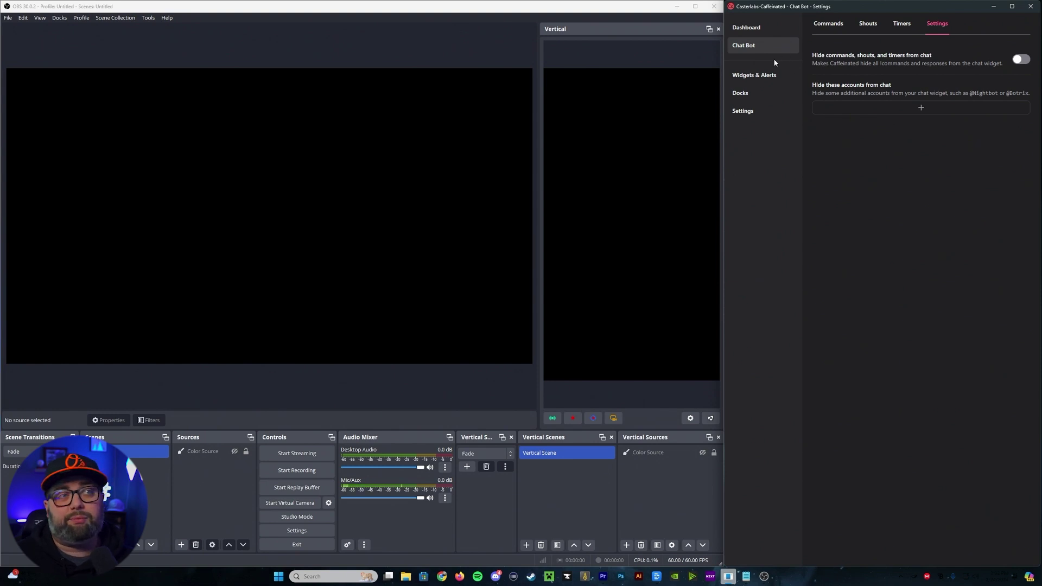
# Step: View the Widgets & Alerts guide on creating an OBS browser source, and close it
pyautogui.click(753, 81)
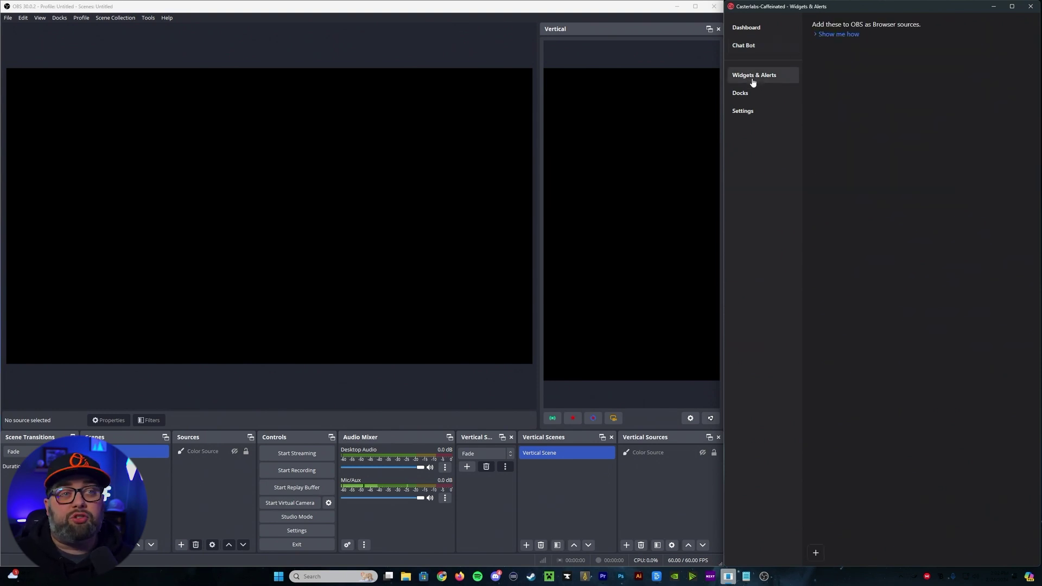
pyautogui.click(832, 36)
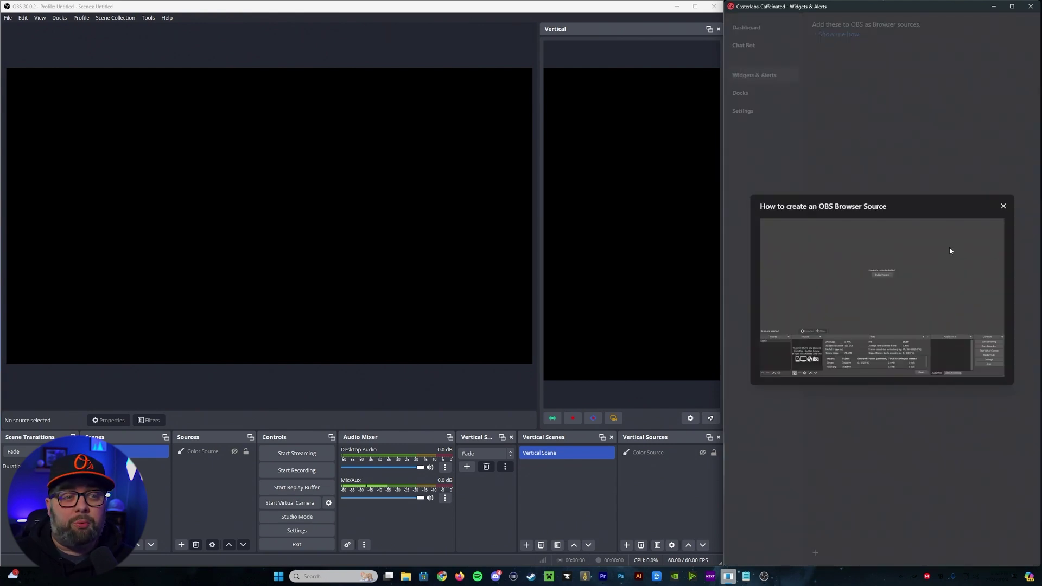
pyautogui.click(1003, 207)
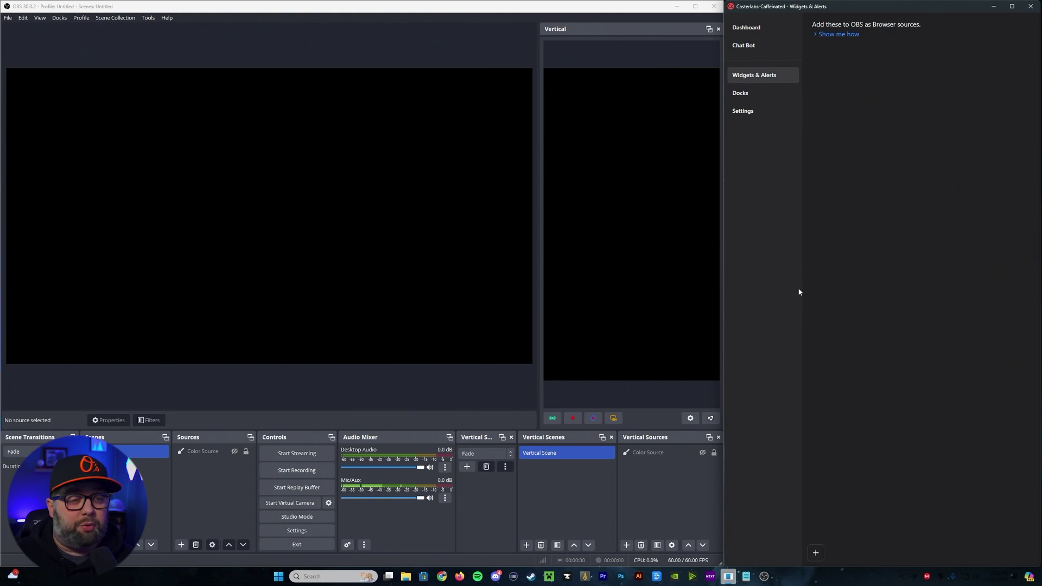
# Step: Create a Subscribers Goal widget and set its goal title to "Sub Goials"
pyautogui.click(817, 553)
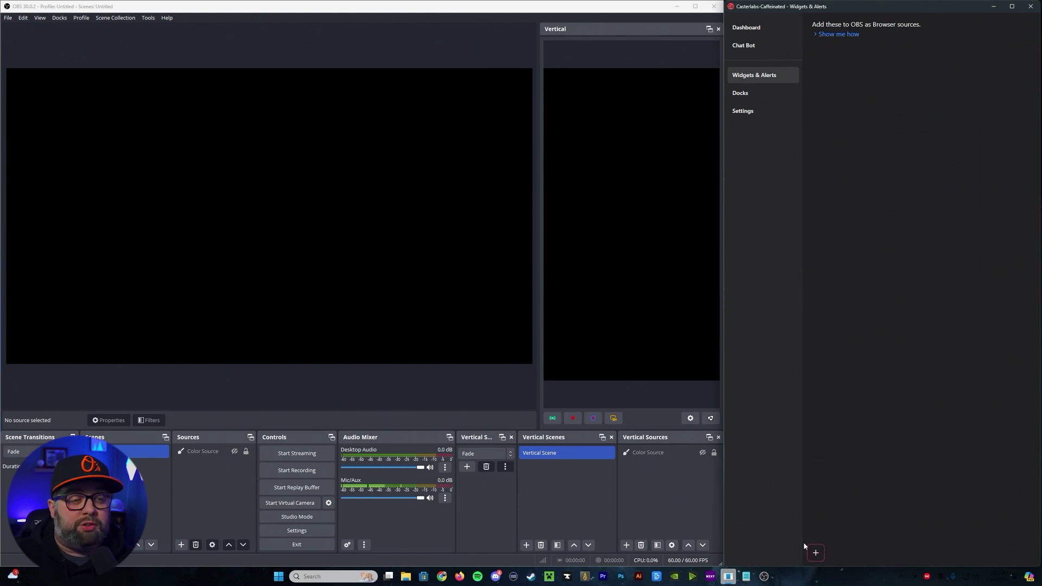
pyautogui.moveTo(840, 487)
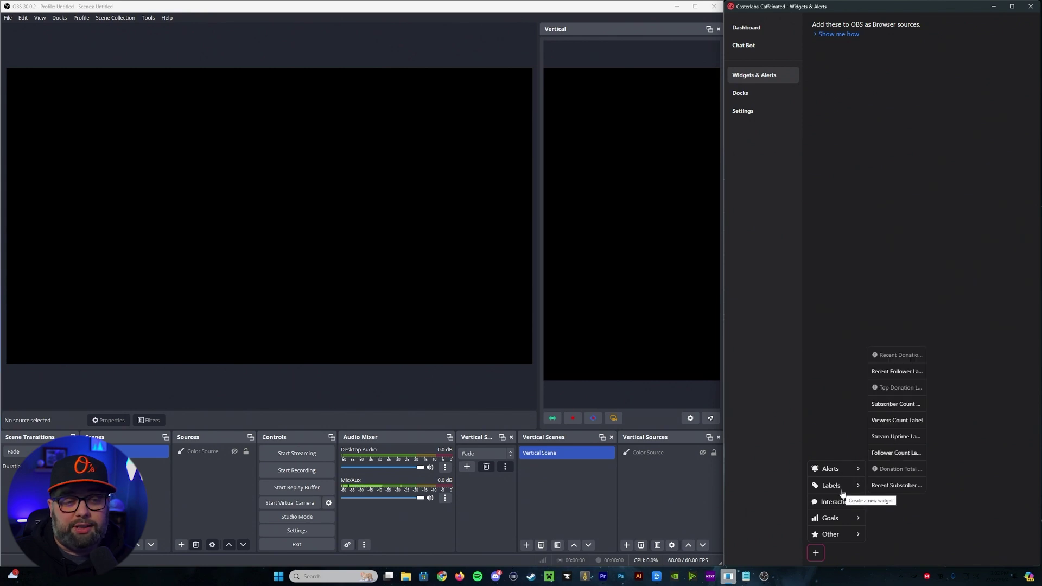
pyautogui.moveTo(833, 523)
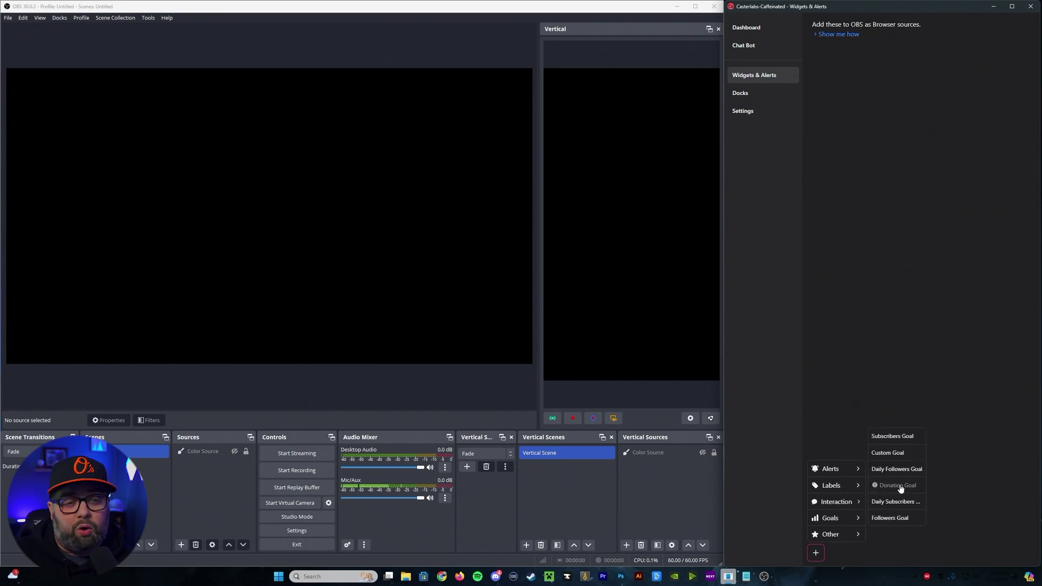
pyautogui.click(898, 439)
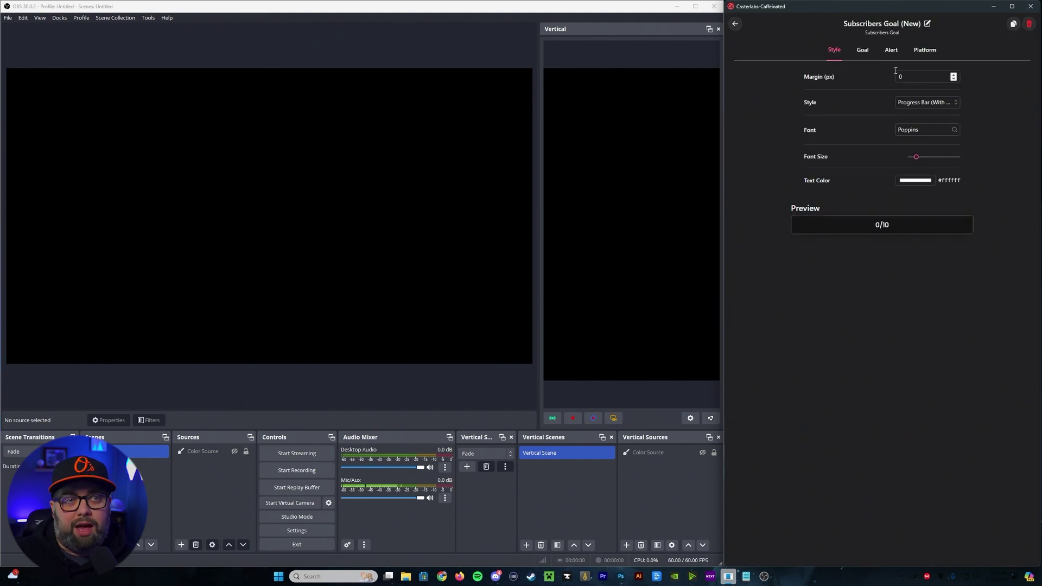
pyautogui.click(864, 51)
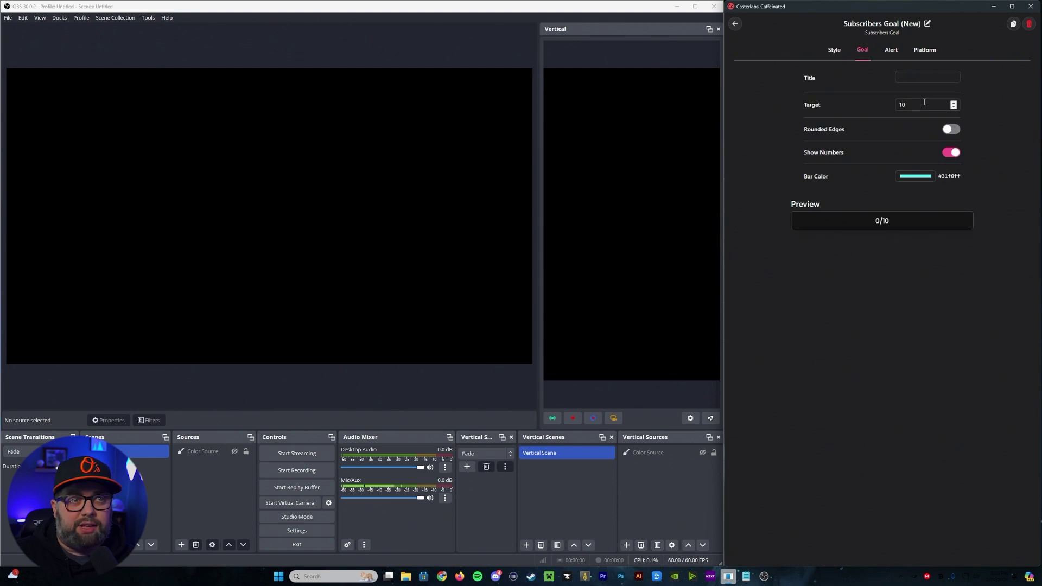
pyautogui.click(916, 78)
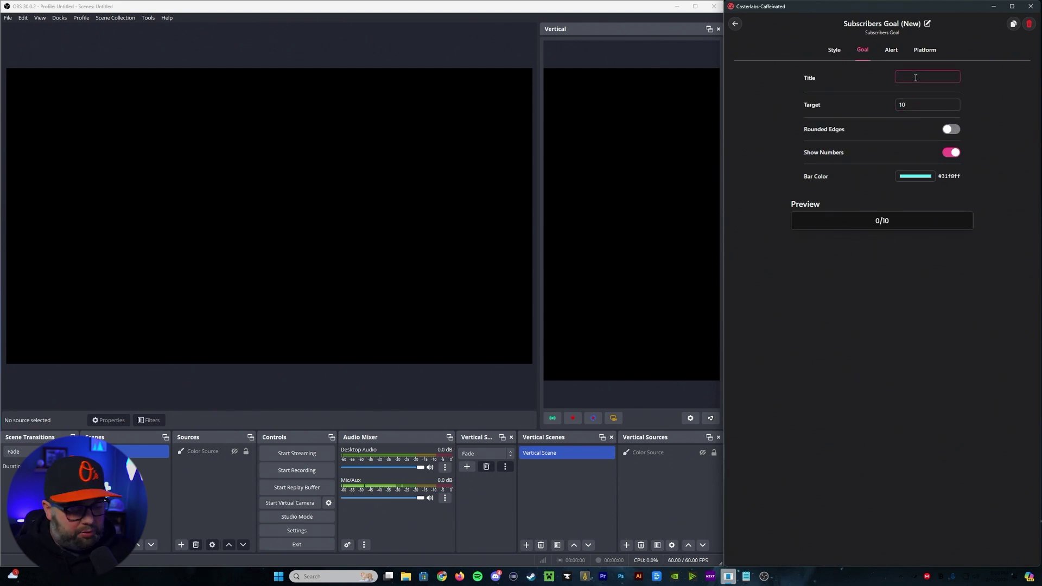
pyautogui.write('Sub Goa')
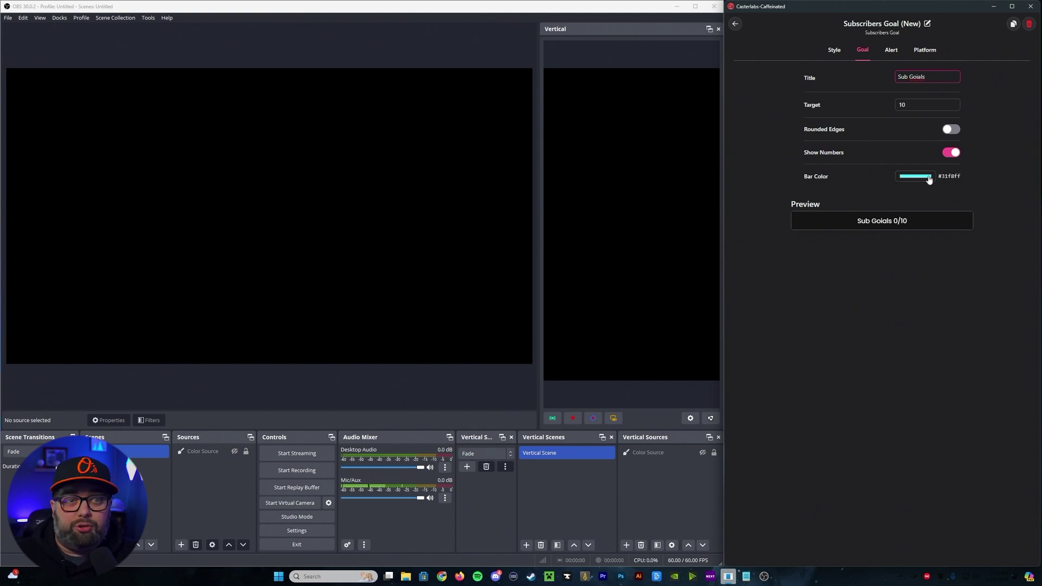
# Step: Check the subscribers goal's alert option and the platforms it can use
pyautogui.click(891, 50)
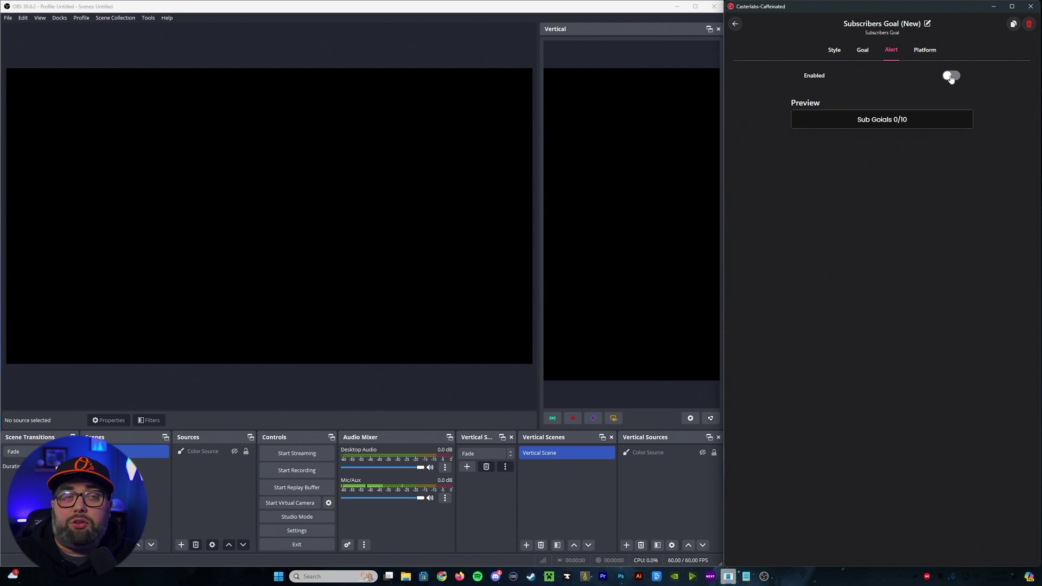
pyautogui.click(923, 52)
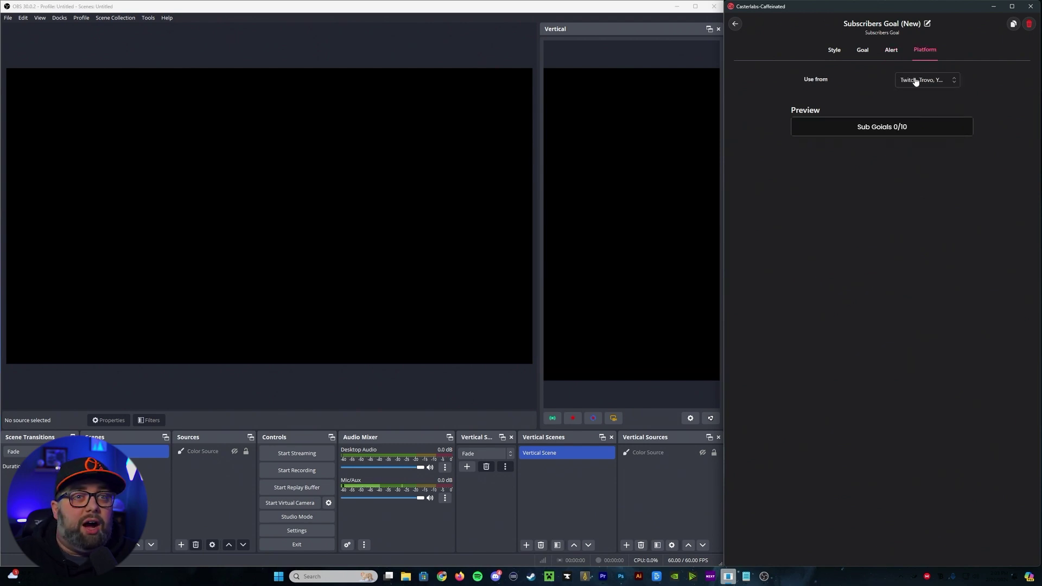
pyautogui.click(916, 81)
pyautogui.click(924, 50)
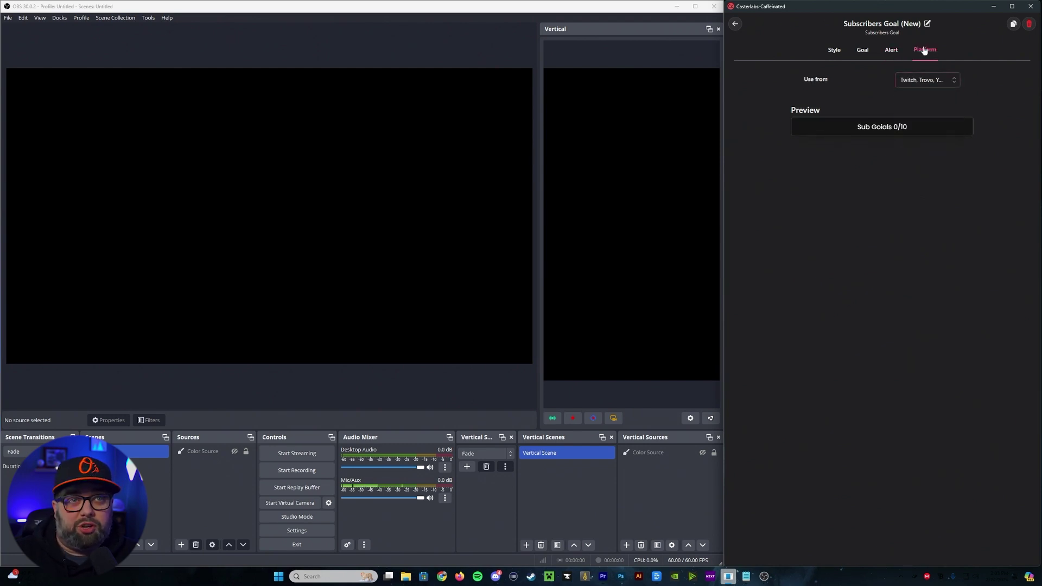
# Step: Copy the subscribers goal widget's link and create a new browser source named "Sub Goal" in OBS
pyautogui.click(1013, 24)
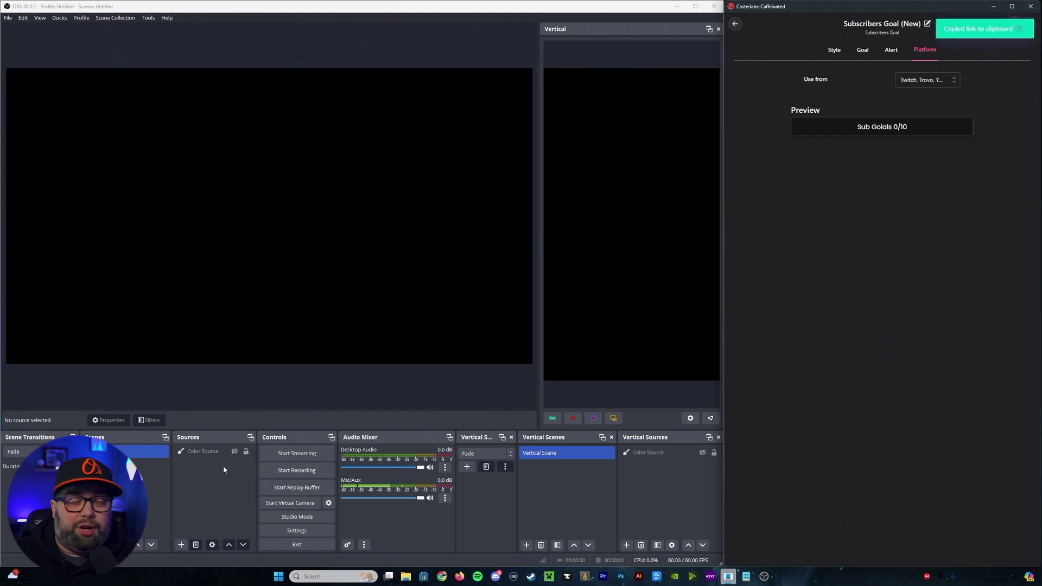
pyautogui.click(181, 545)
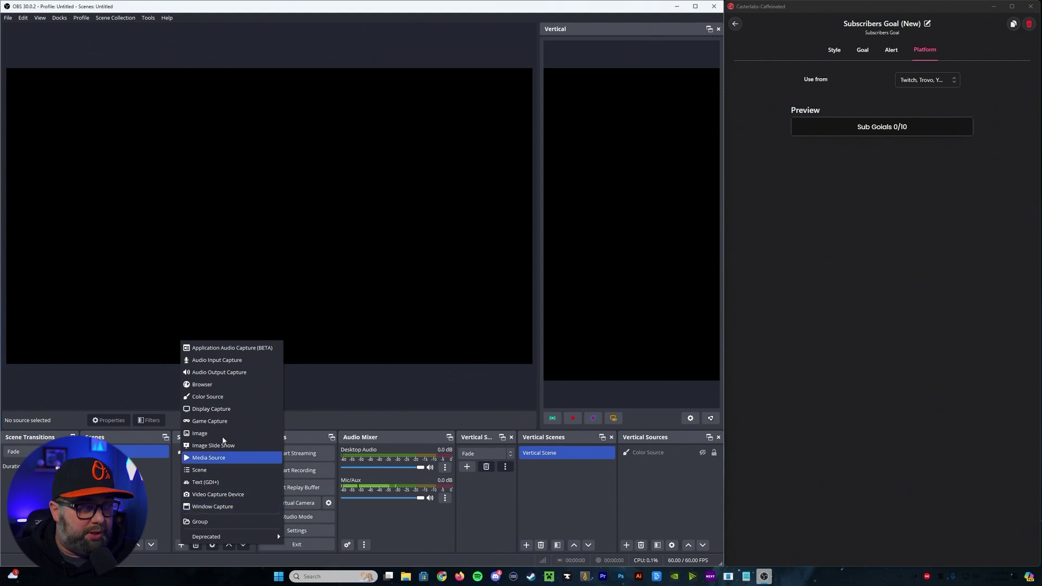
pyautogui.click(217, 384)
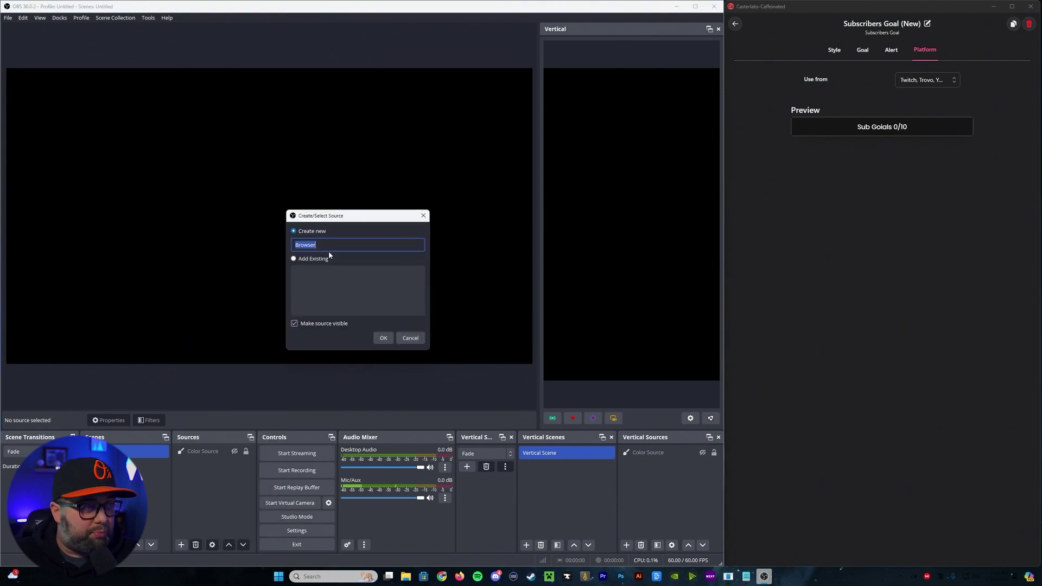
pyautogui.write('Sub Goal')
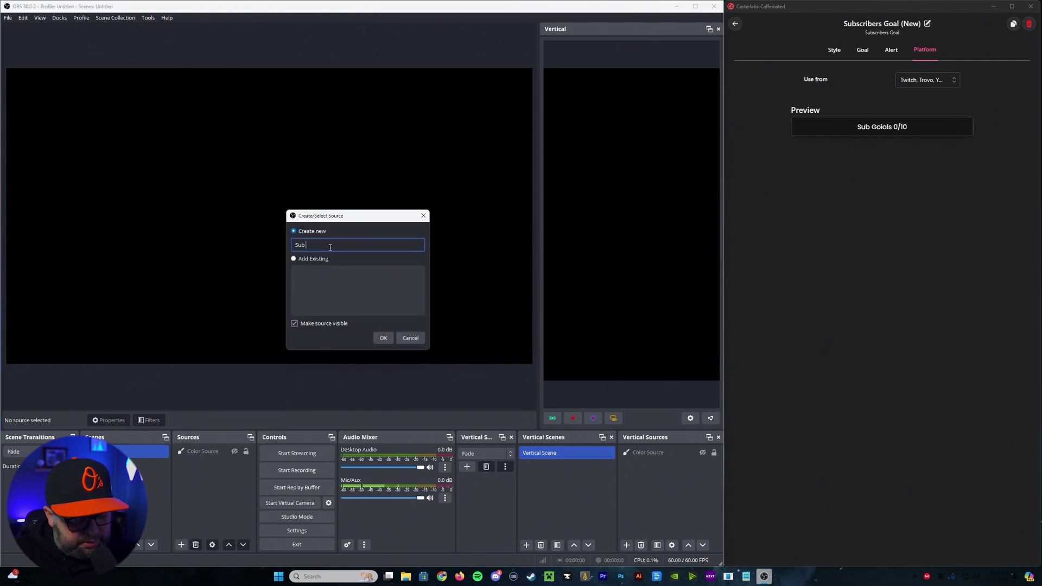
pyautogui.click(383, 338)
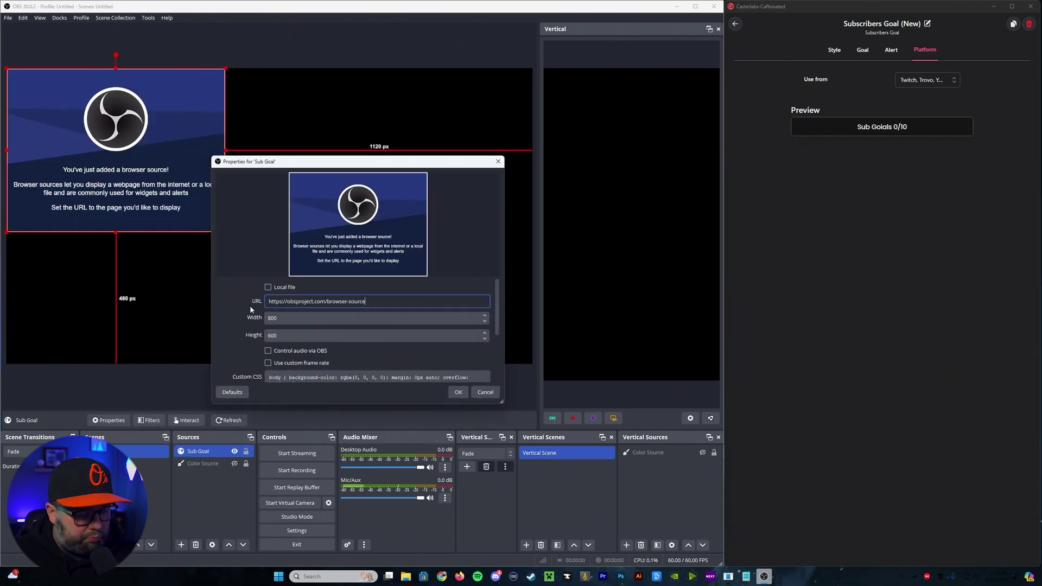
# Step: Set the Sub Goal source's URL to the copied widget link, with a width of 1920 and a height of 1080
pyautogui.tripleClick(303, 300)
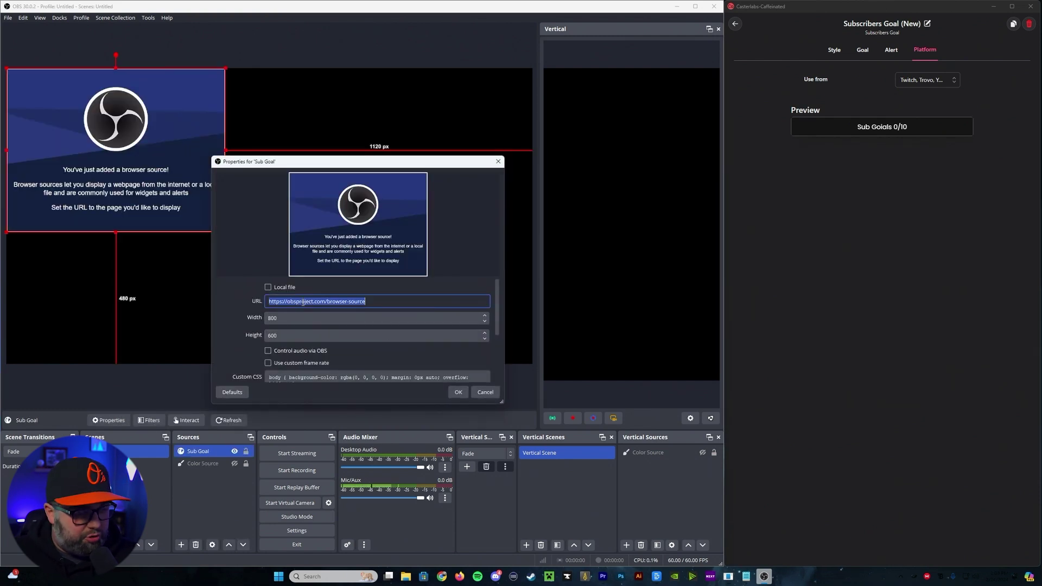
pyautogui.hotkey('ctrl', 'v')
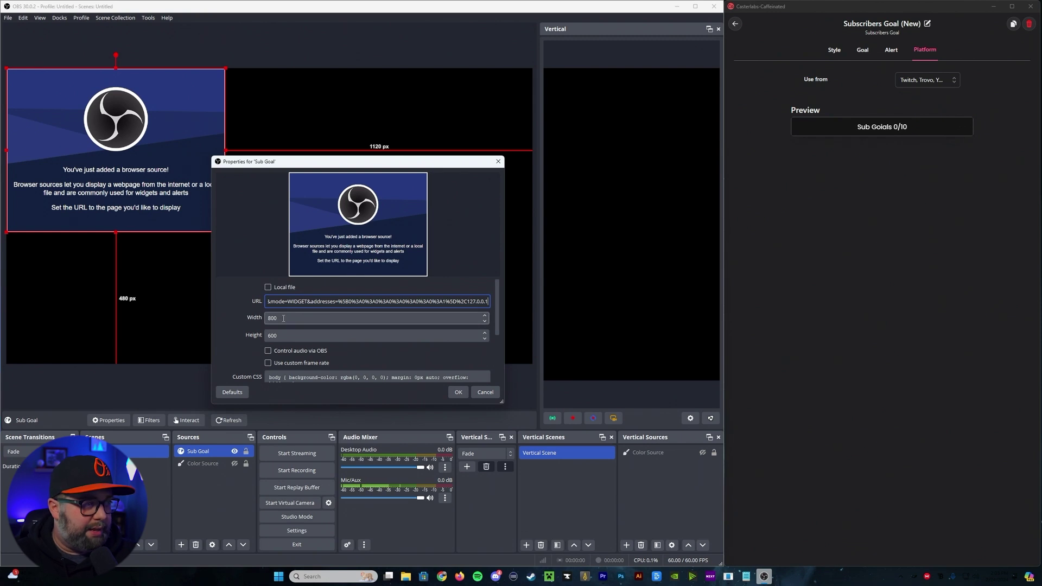
pyautogui.press('Tab')
pyautogui.write('21')
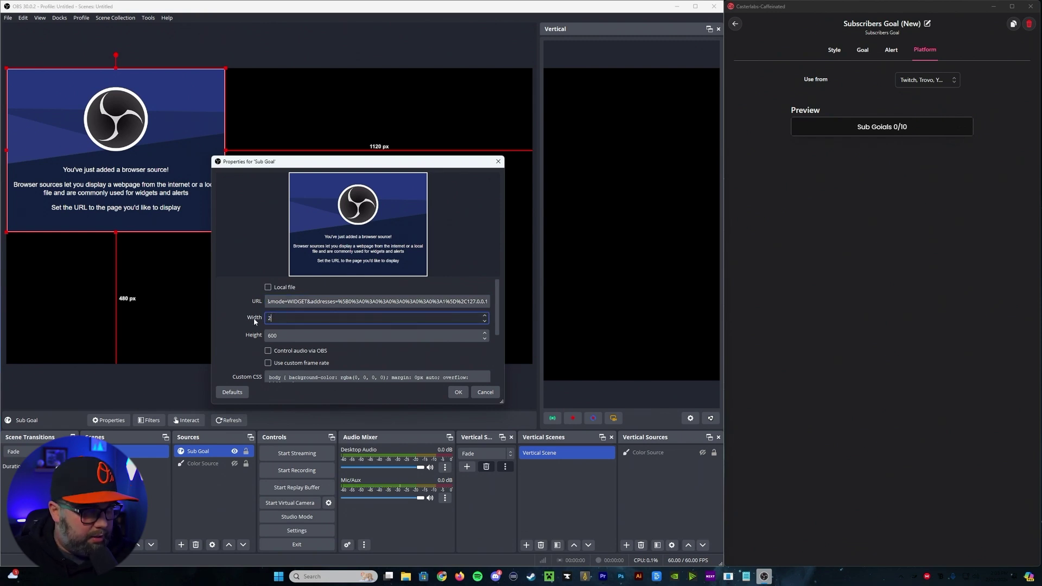
pyautogui.press('BackSpace')
pyautogui.write('1920')
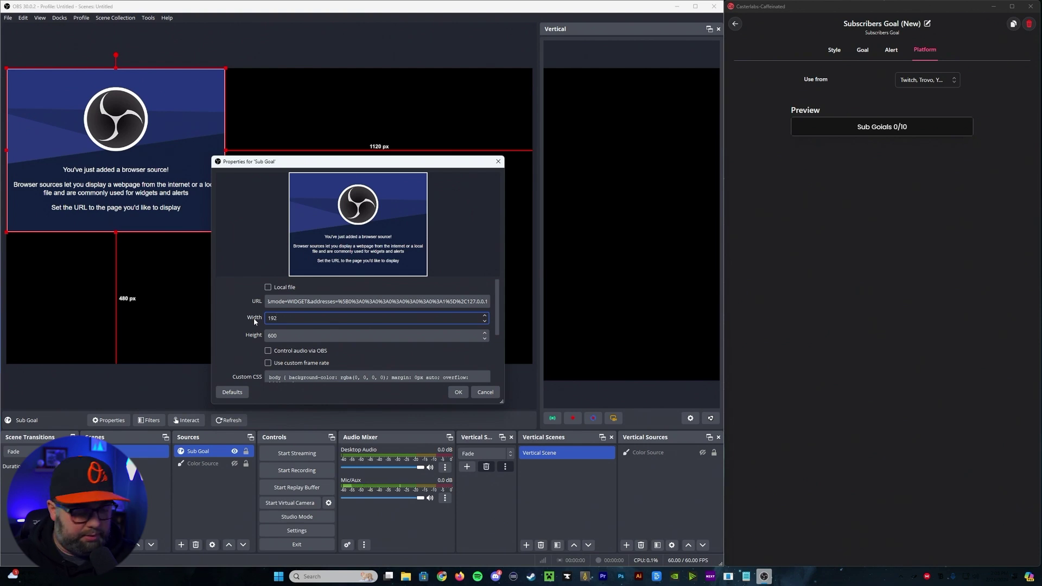
pyautogui.press('Tab')
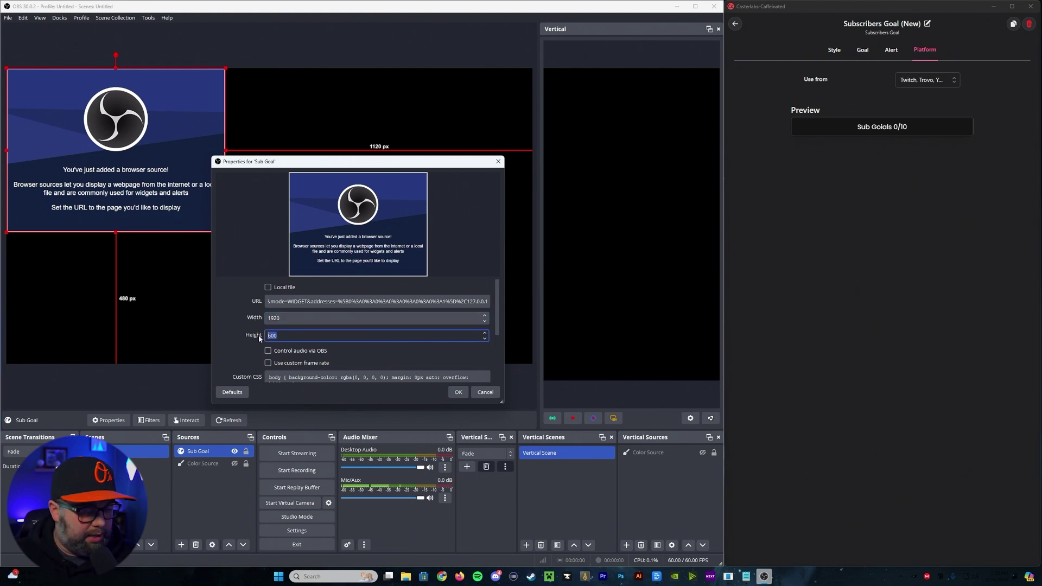
pyautogui.write('1080')
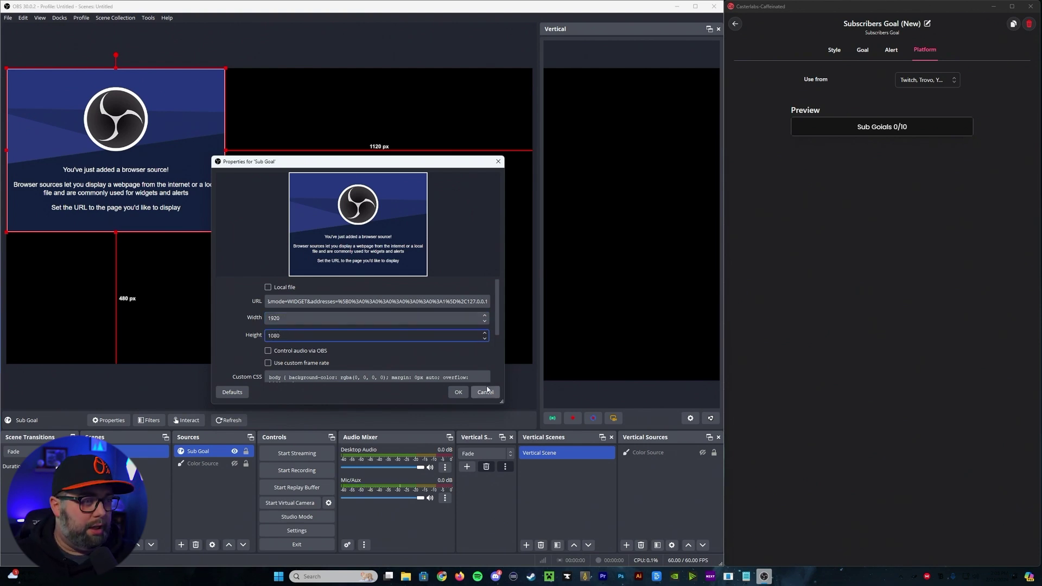
pyautogui.click(457, 393)
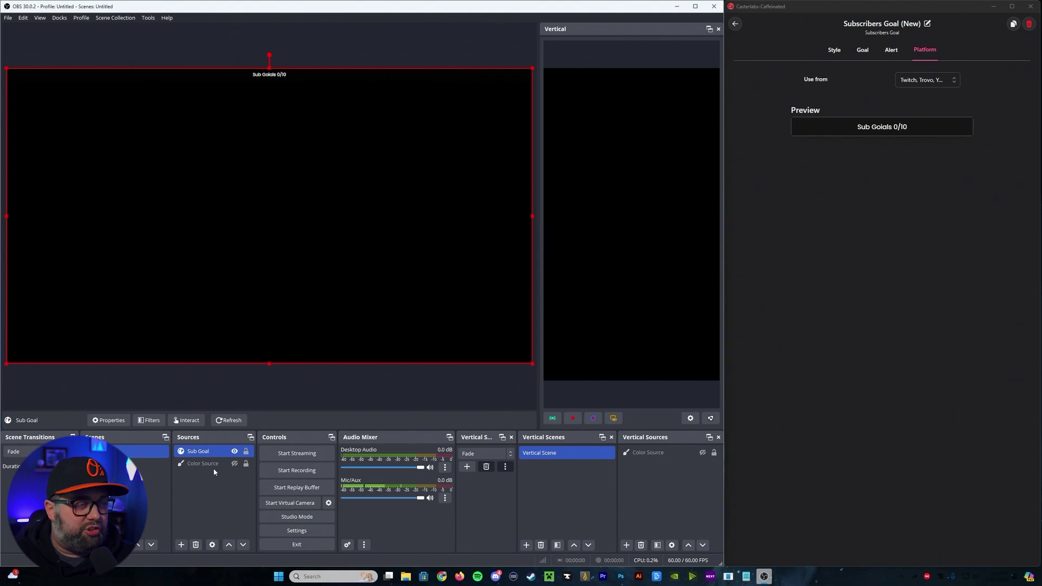
# Step: Set the Sub Goal source's width to 500 and height to 100, and scale it down slightly on the canvas
pyautogui.doubleClick(203, 451)
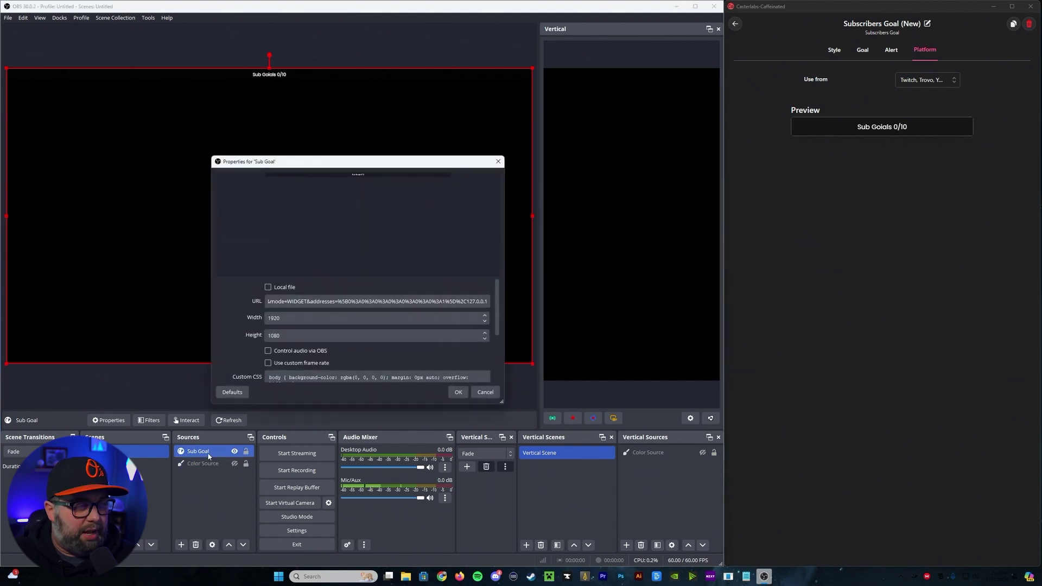
pyautogui.doubleClick(296, 319)
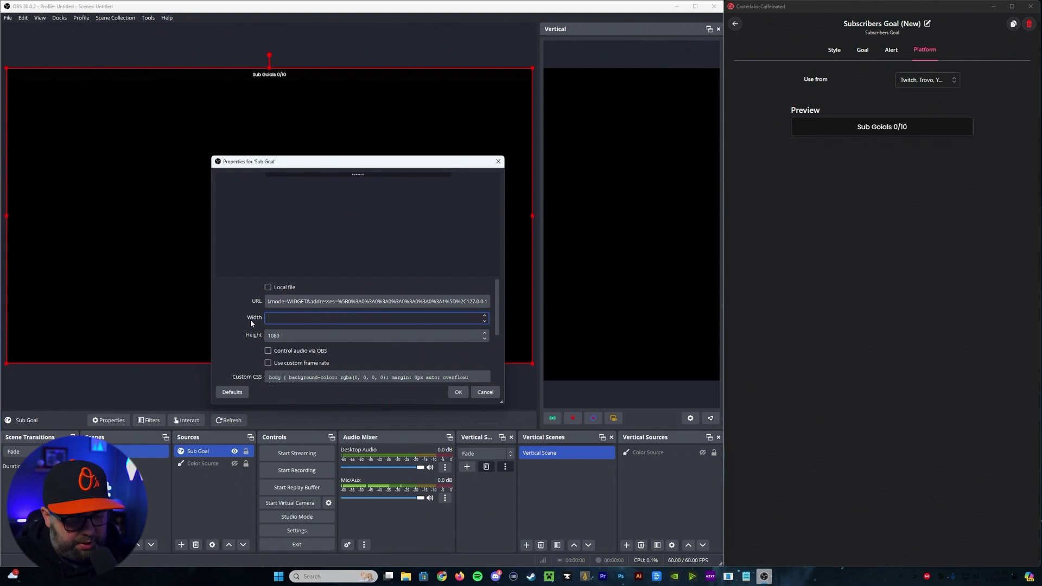
pyautogui.press('Tab')
pyautogui.write('1')
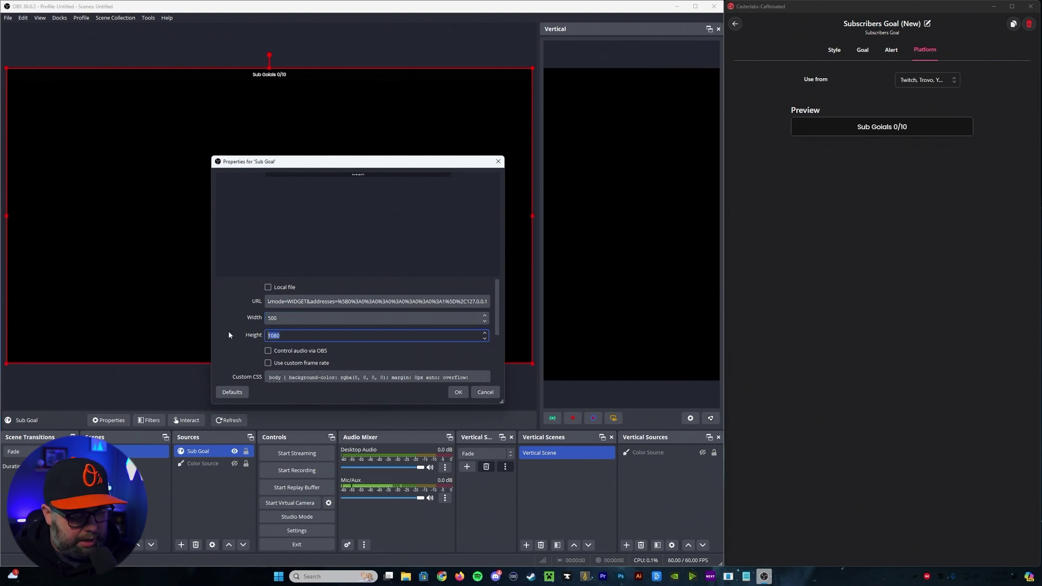
pyautogui.write('00')
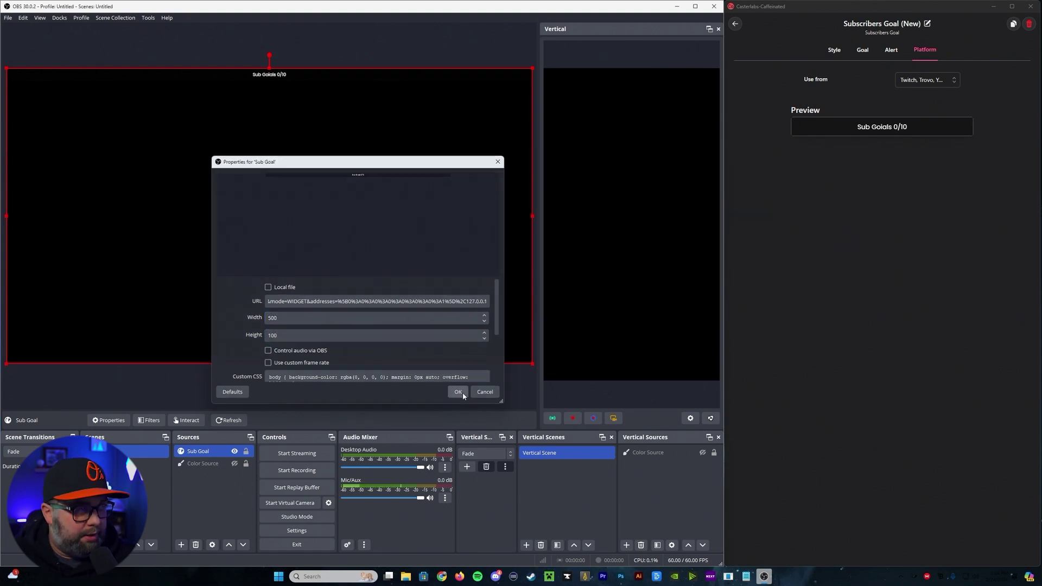
pyautogui.click(458, 392)
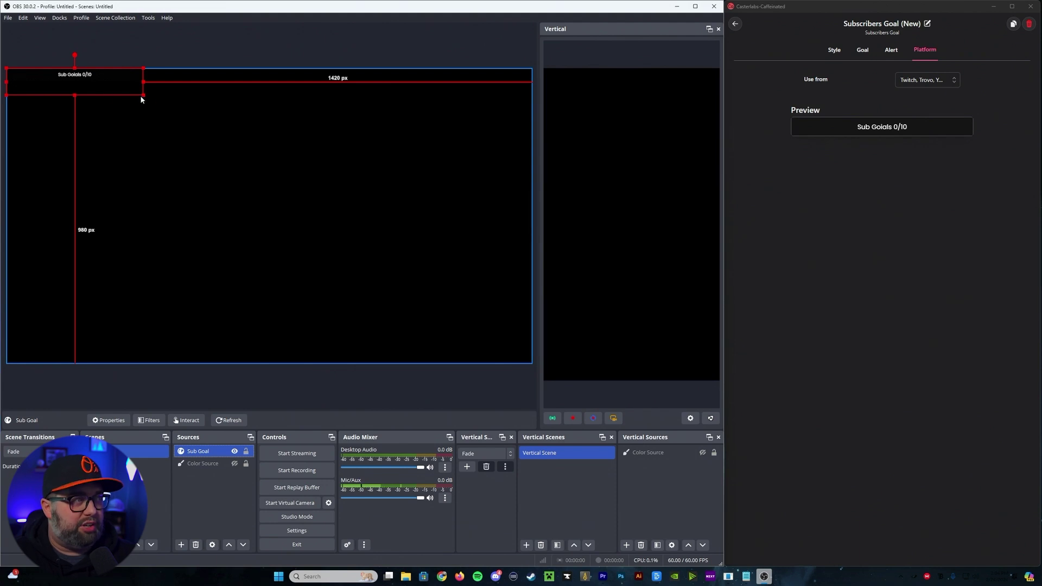
pyautogui.moveTo(143, 96); pyautogui.dragTo(135, 96)
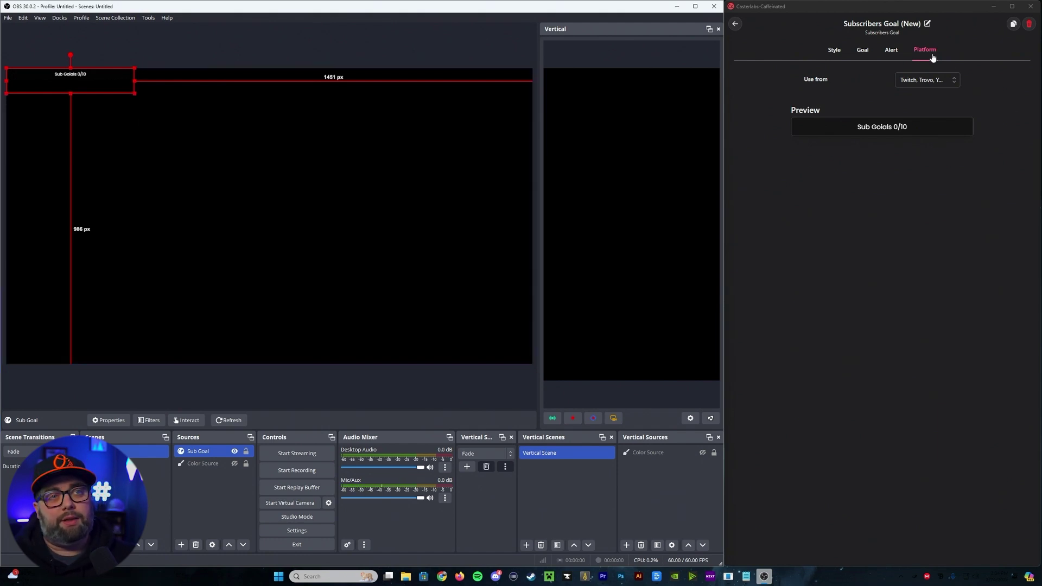
# Step: Return to Casterlabs-Caffeinated and look over the Viewers List, Stream Chat and Activity Feed docks offered for OBS
pyautogui.click(735, 23)
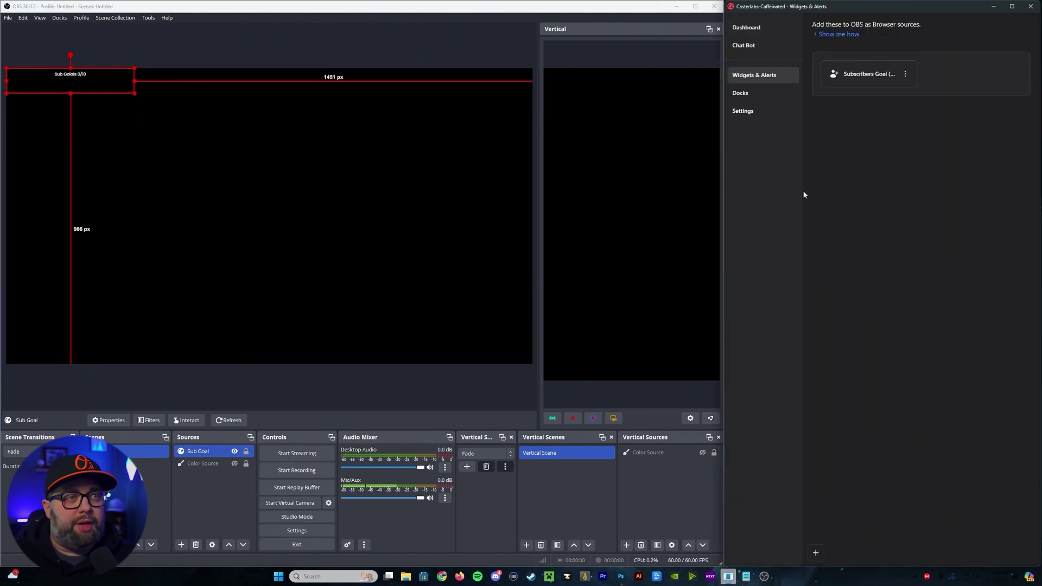
pyautogui.click(752, 93)
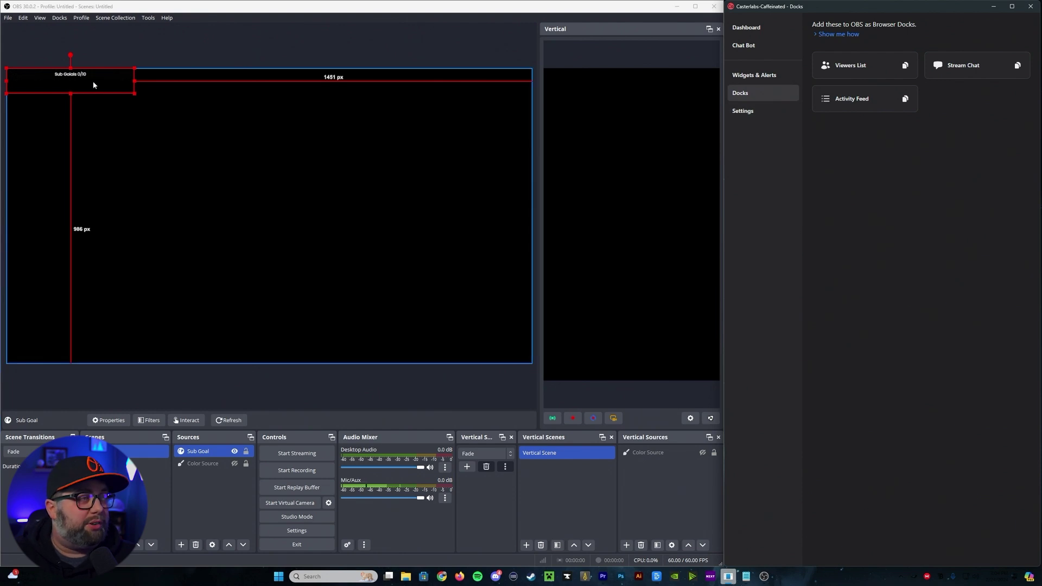
pyautogui.click(510, 365)
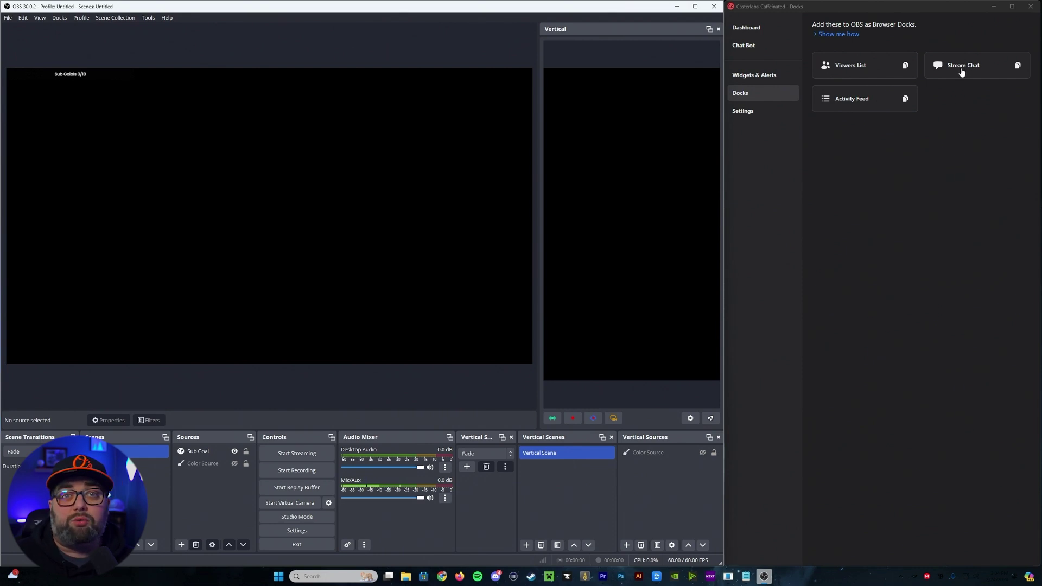
pyautogui.click(893, 105)
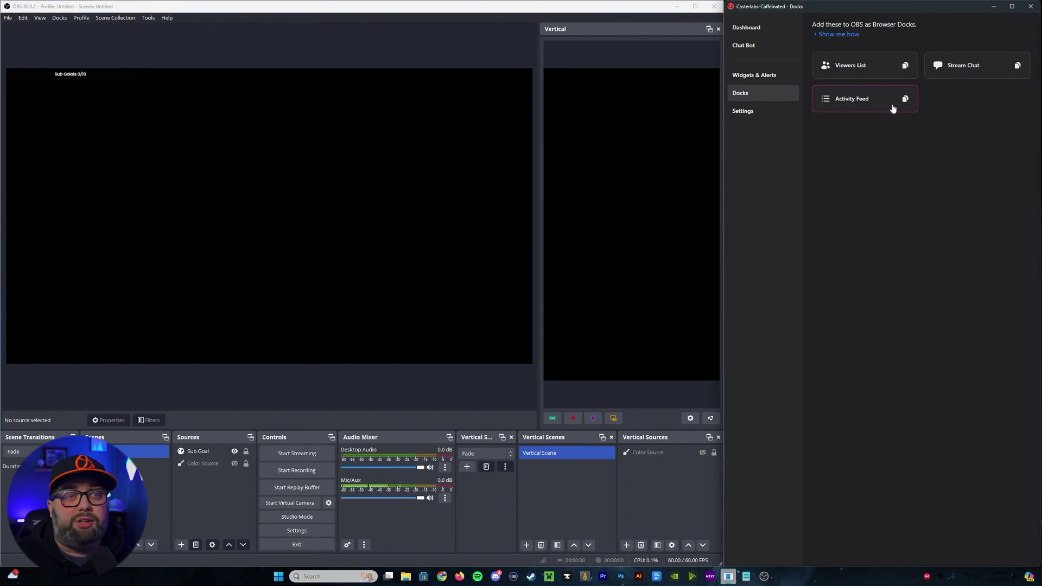
# Step: Copy the Activity Feed dock's link and add it in OBS as a custom browser dock named "Activity Feed"
pyautogui.click(525, 201)
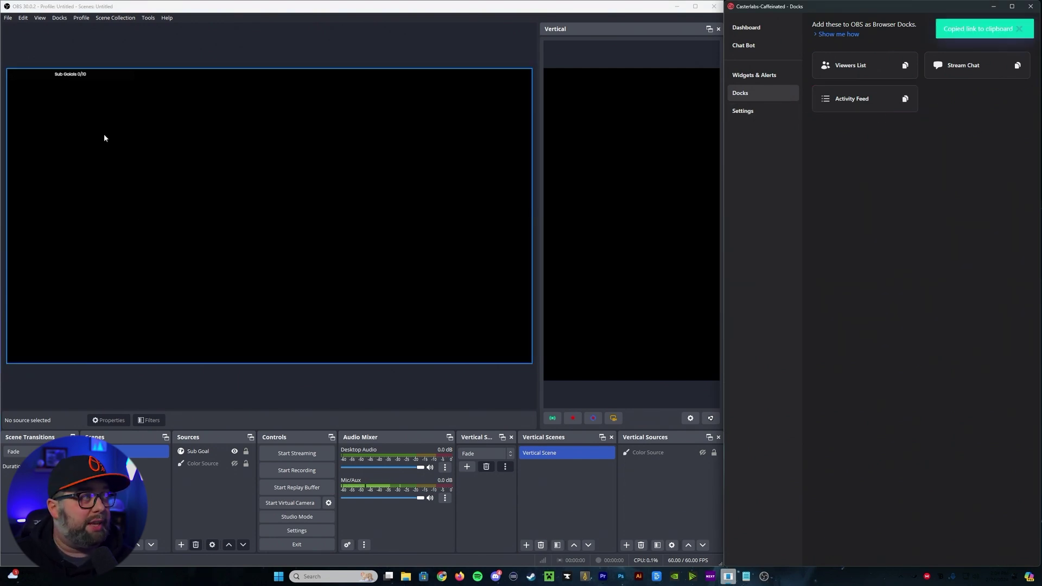
pyautogui.click(58, 17)
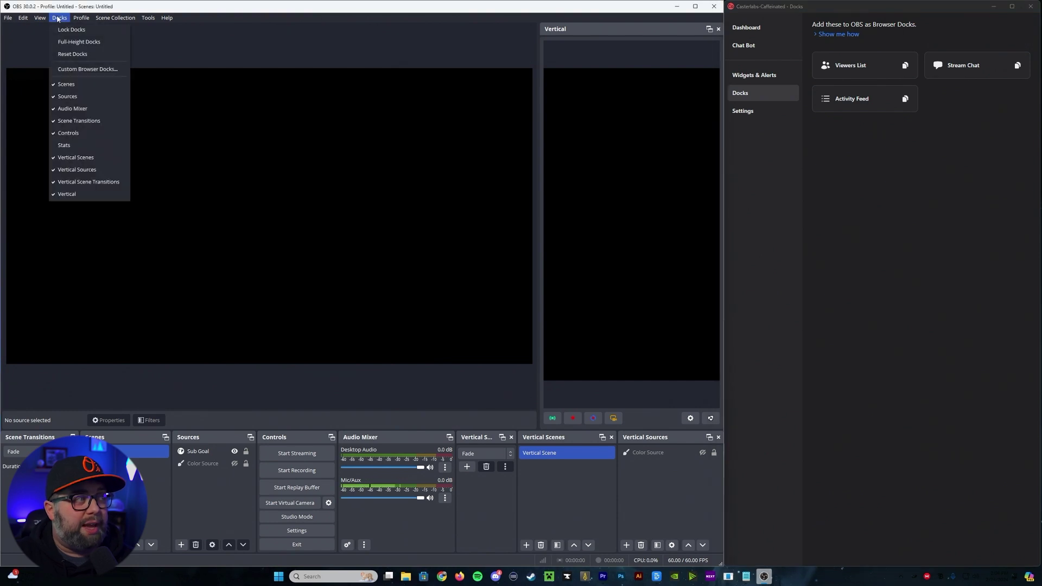
pyautogui.click(87, 69)
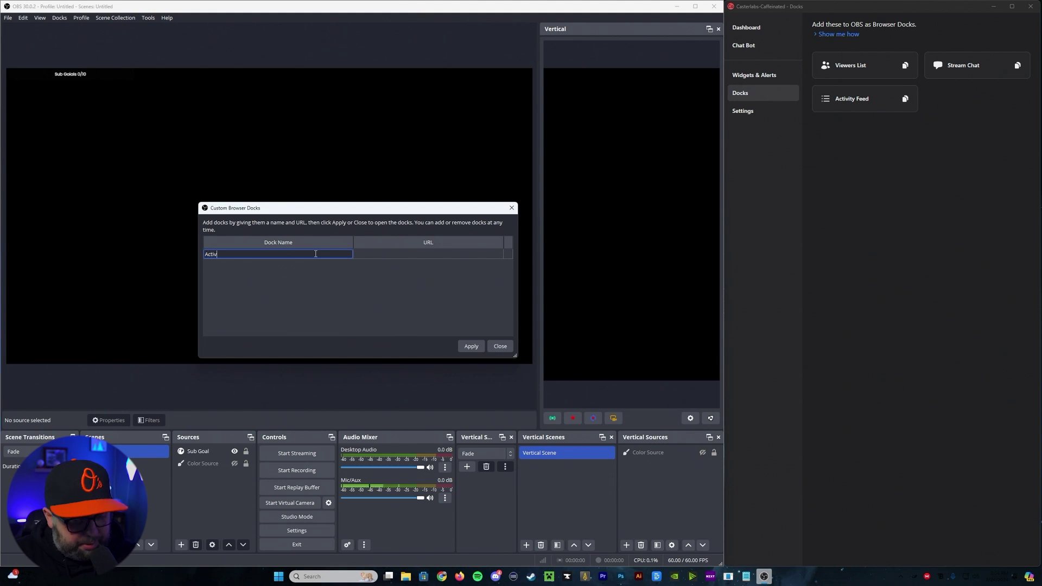
pyautogui.write('Activity Feed')
pyautogui.press('Tab')
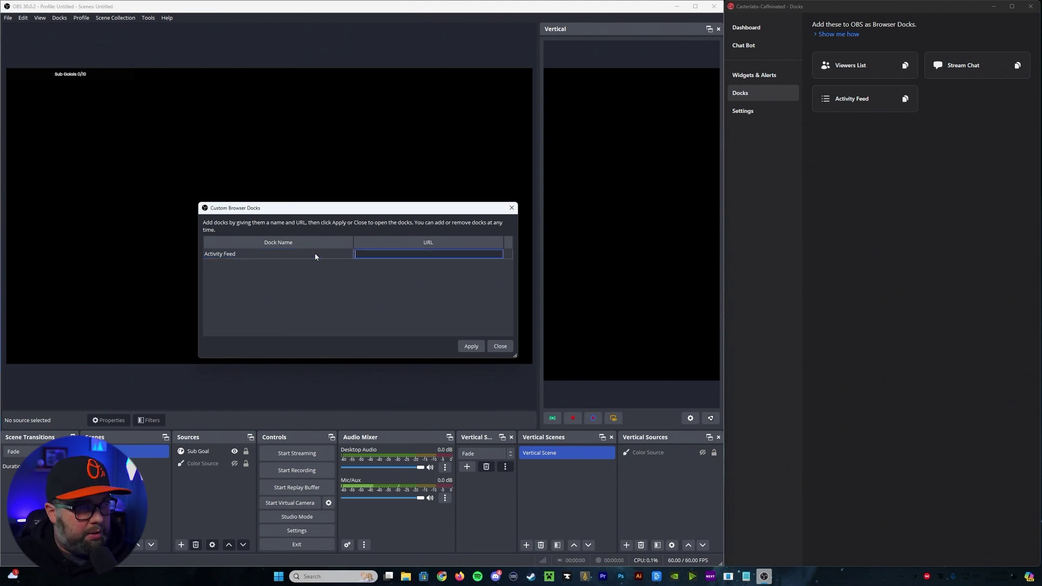
pyautogui.hotkey('ctrl', 'v')
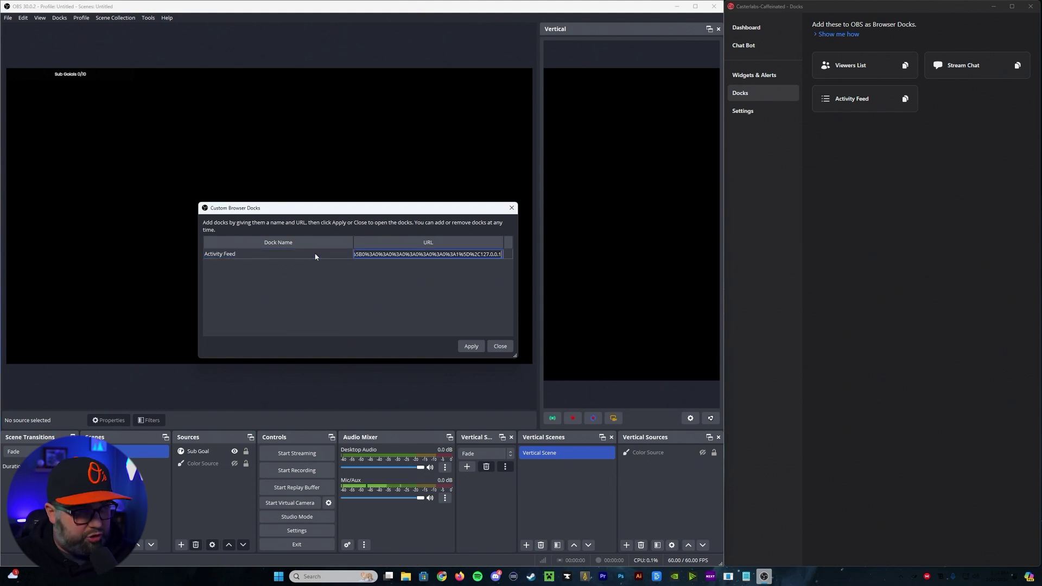
pyautogui.click(470, 340)
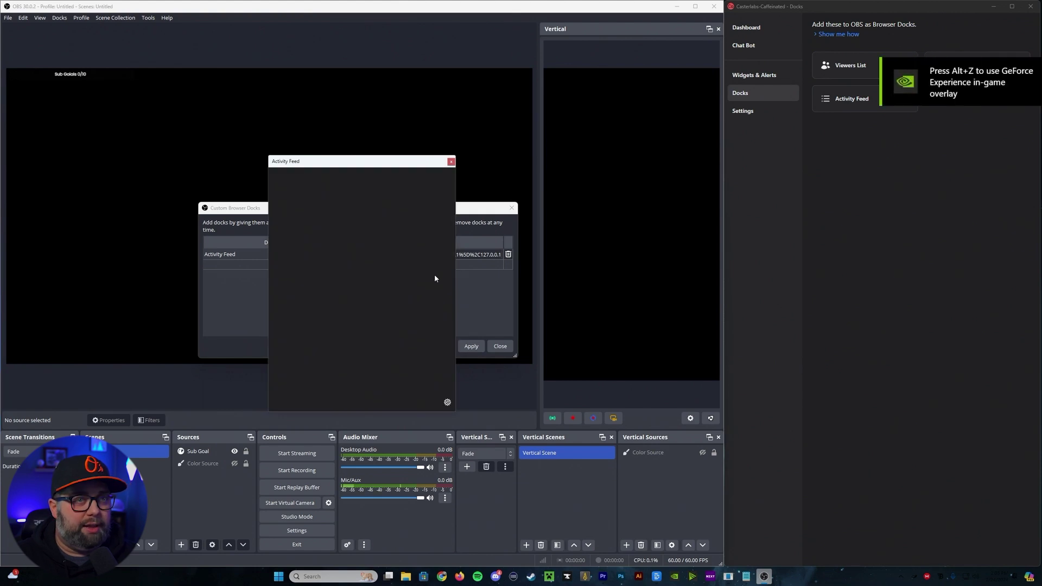
# Step: Dock the Activity Feed across the full width above the preview and enlarge its height, closing the custom browser docks dialog
pyautogui.doubleClick(366, 166)
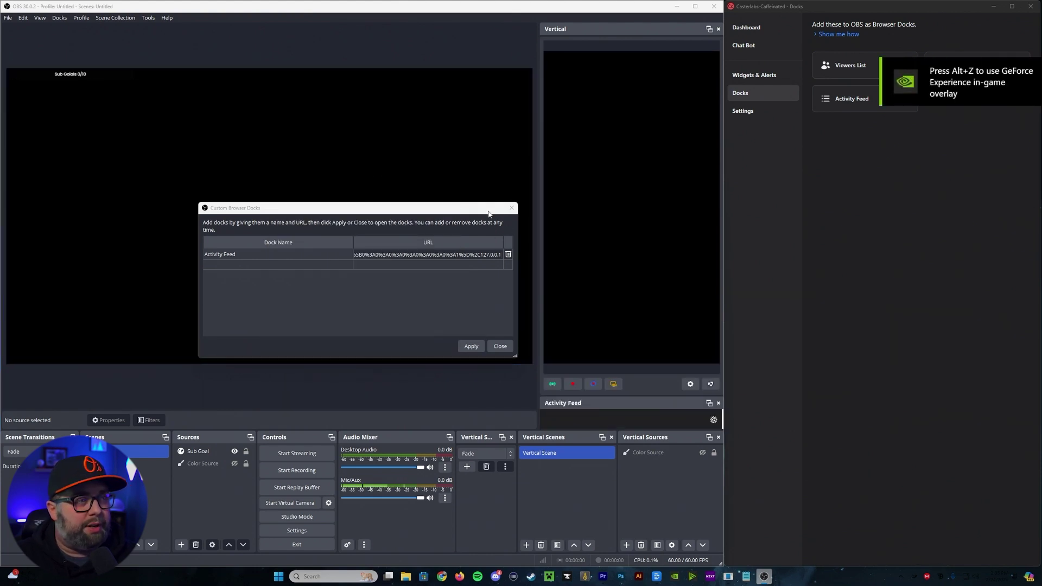
pyautogui.click(511, 208)
pyautogui.moveTo(617, 403); pyautogui.dragTo(84, 35)
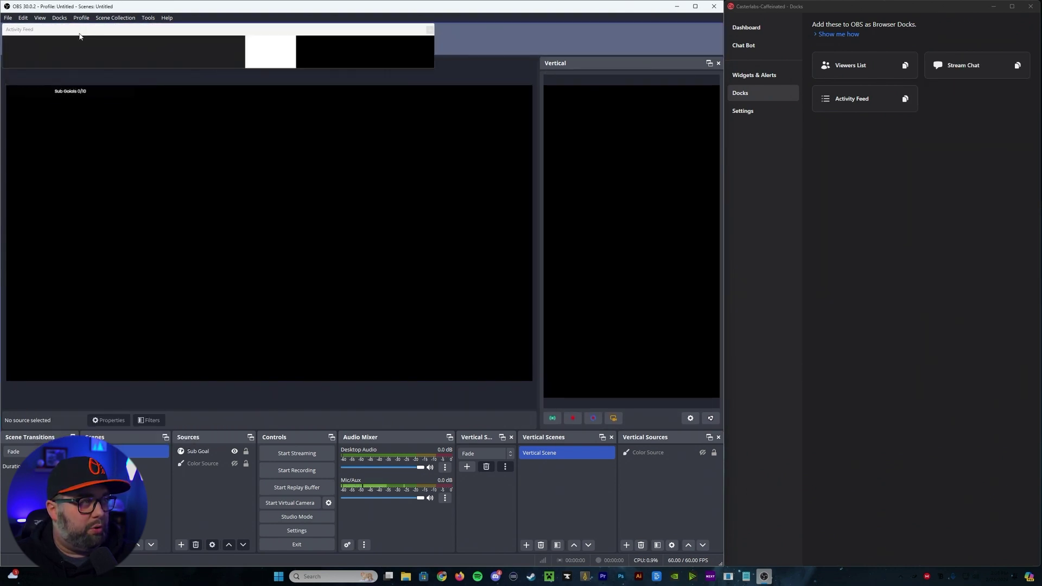
pyautogui.moveTo(453, 30); pyautogui.dragTo(315, 151)
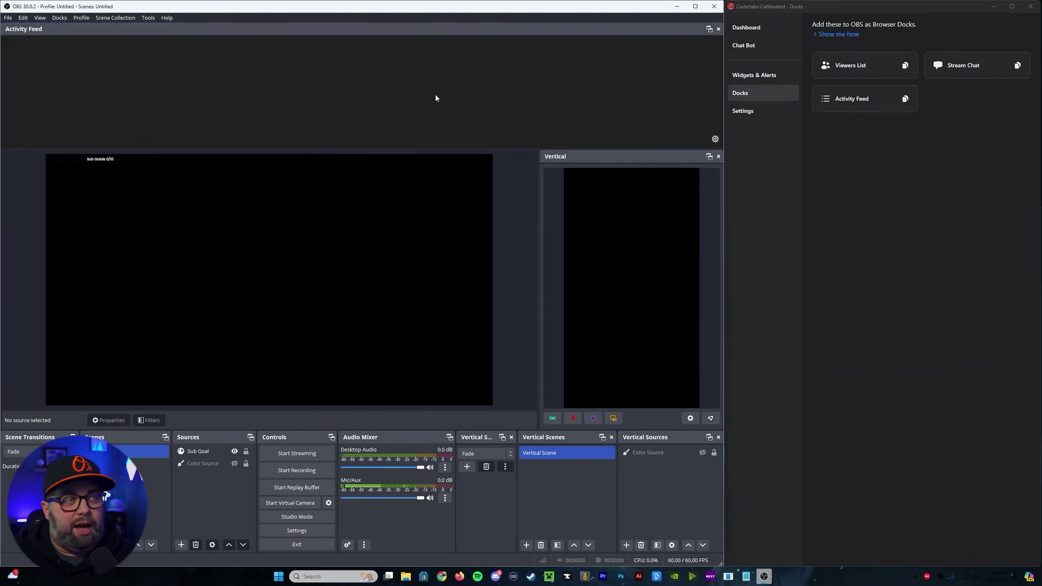